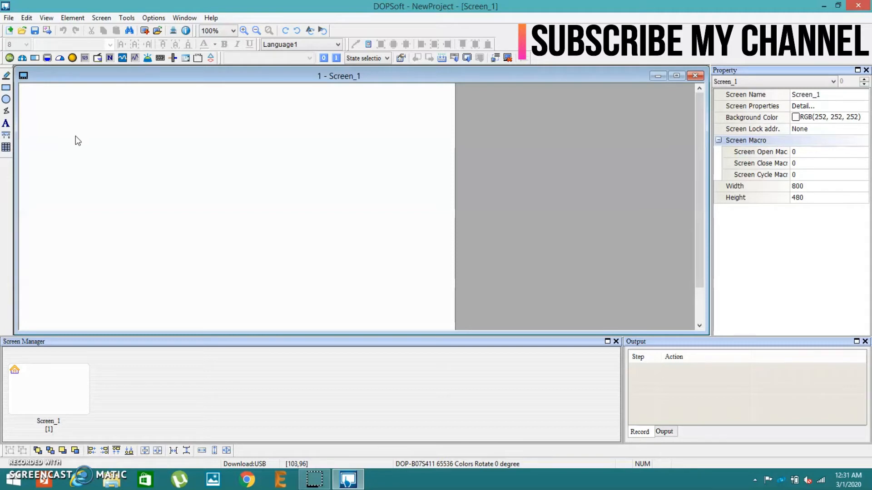
- Draw a Meter(3) element about 268 wide and 180 high in the left half of Screen_1
left_click(10, 59)
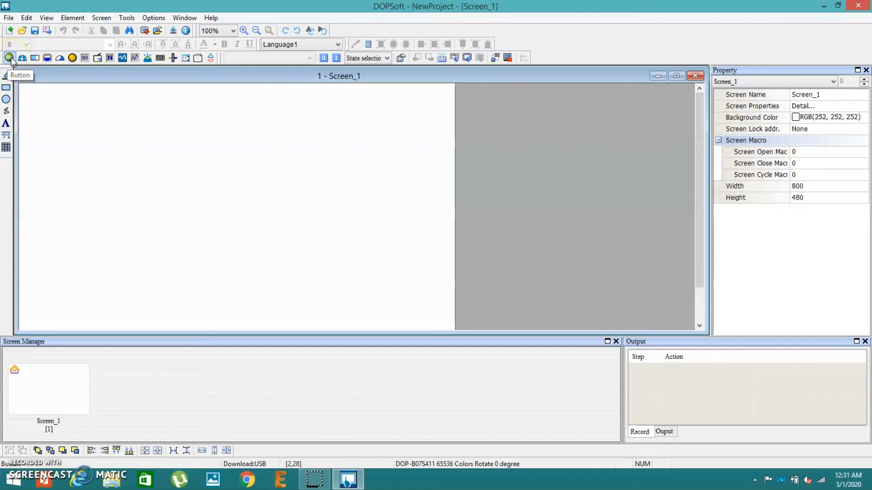
left_click(9, 58)
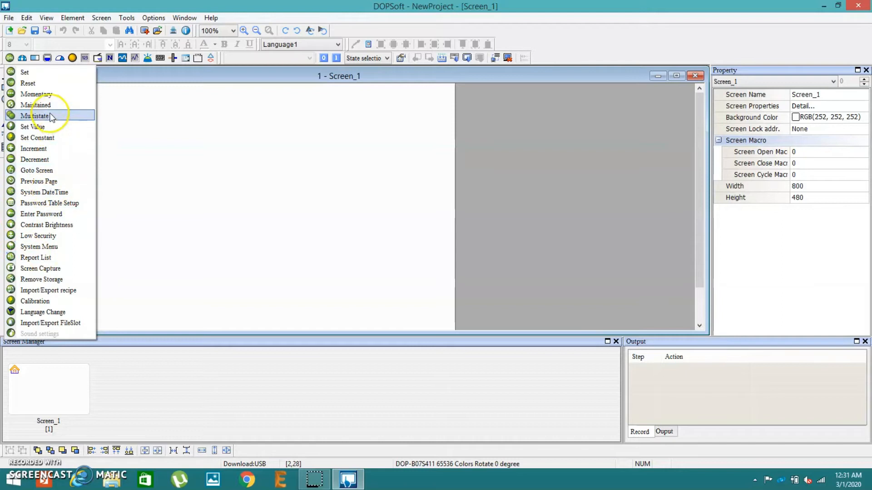
left_click(22, 60)
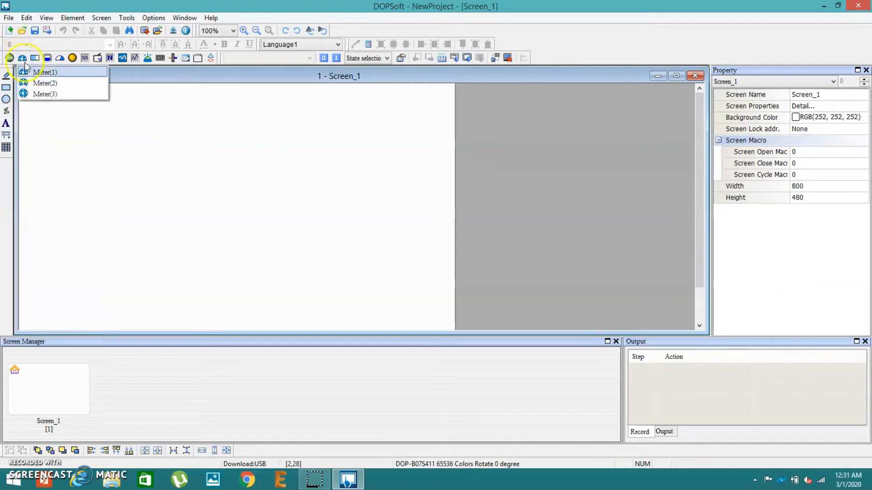
left_click(39, 93)
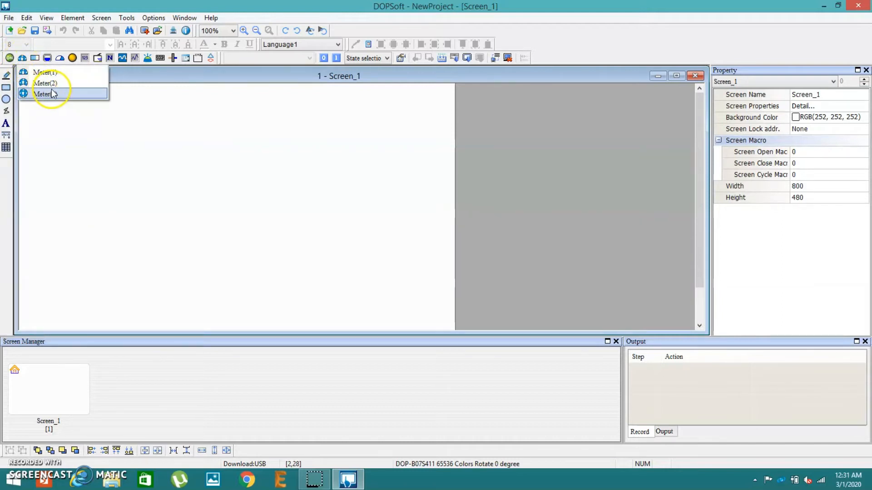
left_click_drag(70, 132, 217, 230)
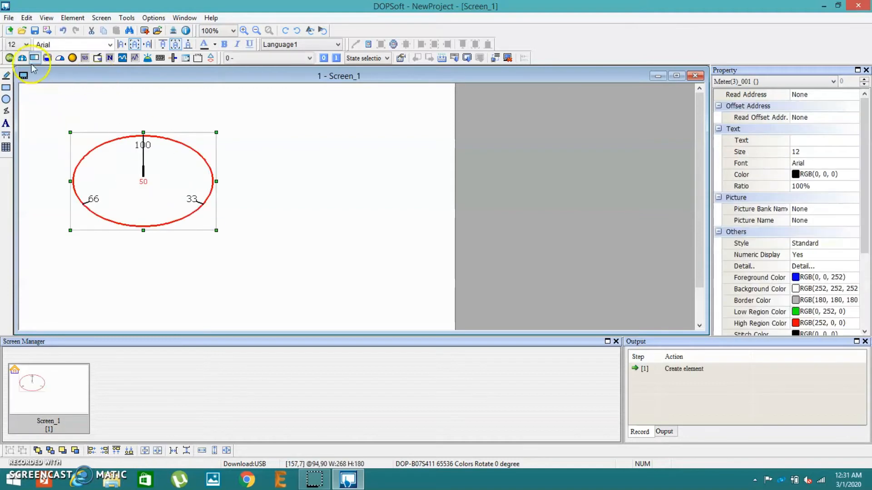
left_click(22, 58)
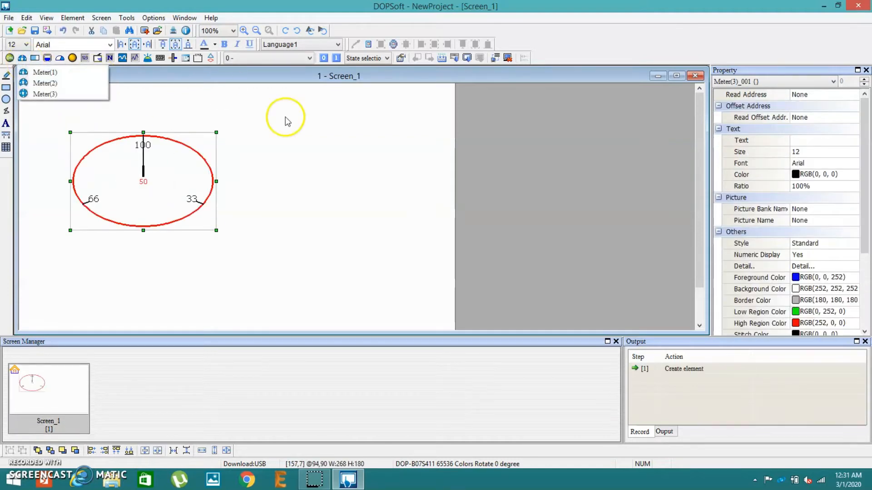
left_click(59, 57)
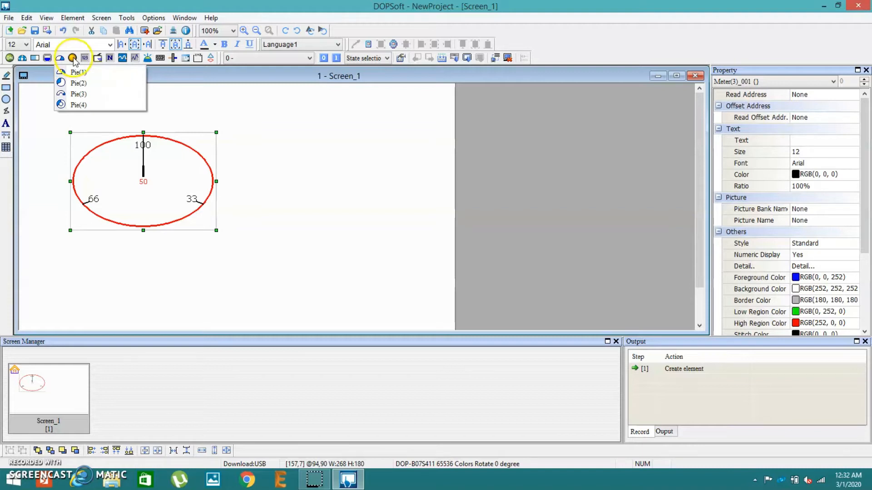
left_click(73, 58)
left_click(72, 58)
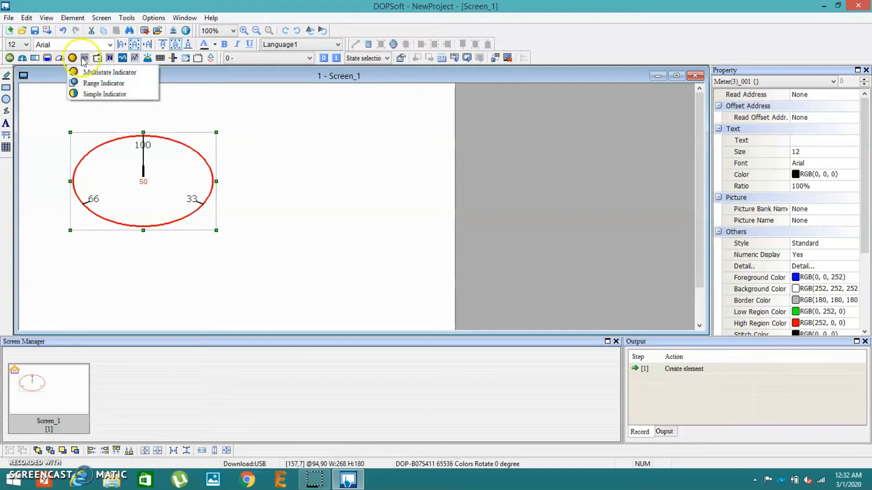
left_click(115, 96)
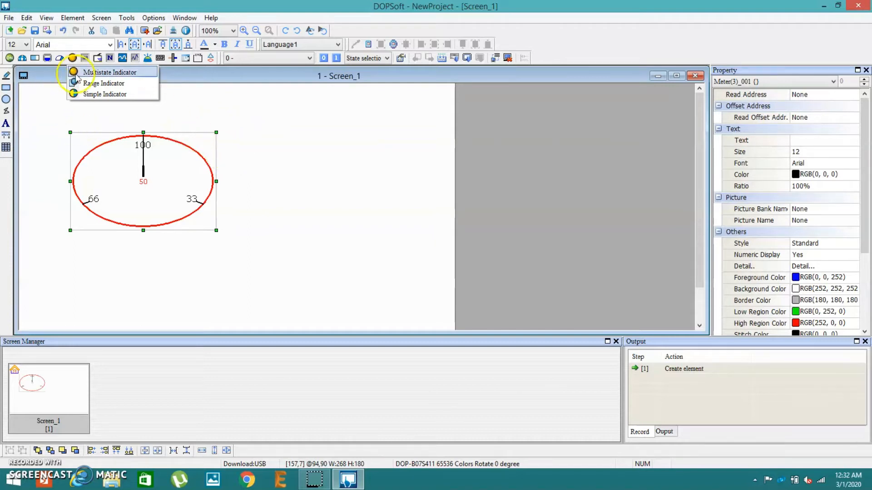
- Draw a Pie(1) element about 307 wide and 189 high to the right of the meter
left_click(59, 59)
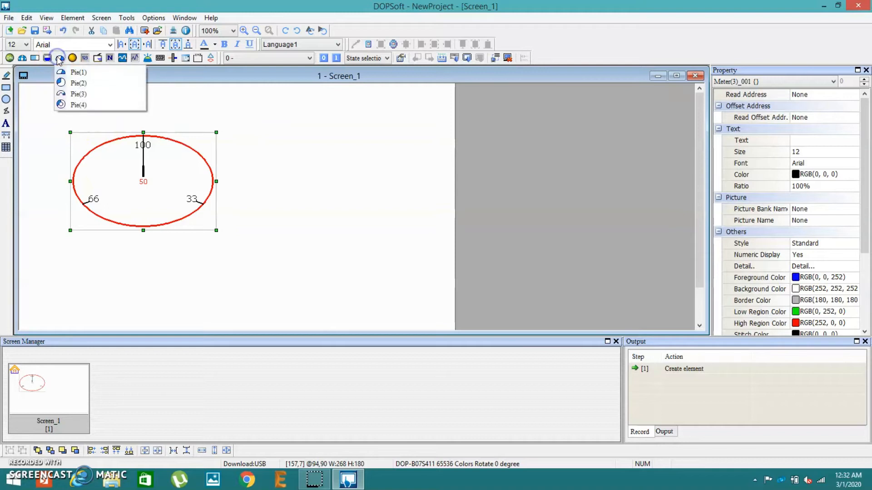
left_click(66, 72)
left_click_drag(247, 131, 413, 233)
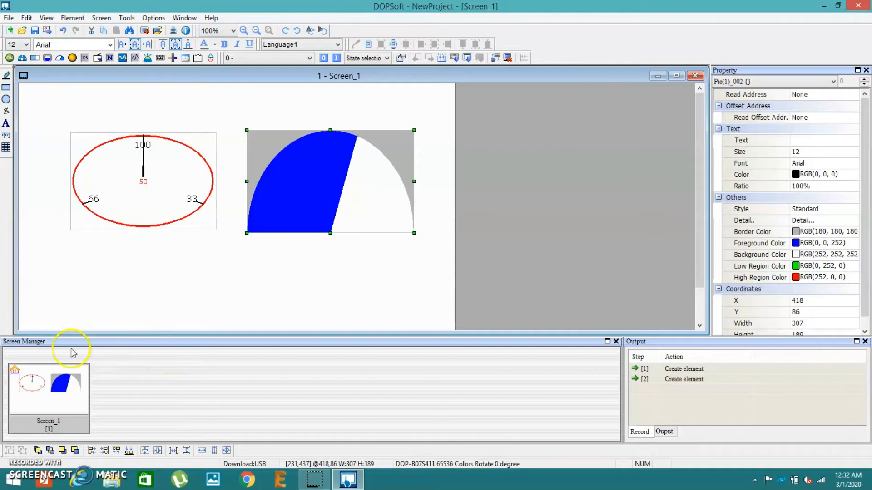
- Add a new screen to the project with the default name Screen_2, ID 2 and type Screen
right_click(163, 395)
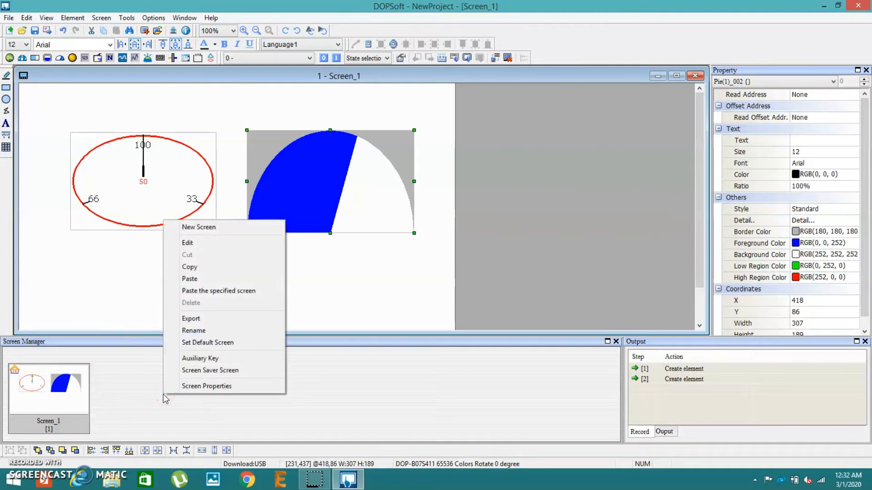
left_click(206, 227)
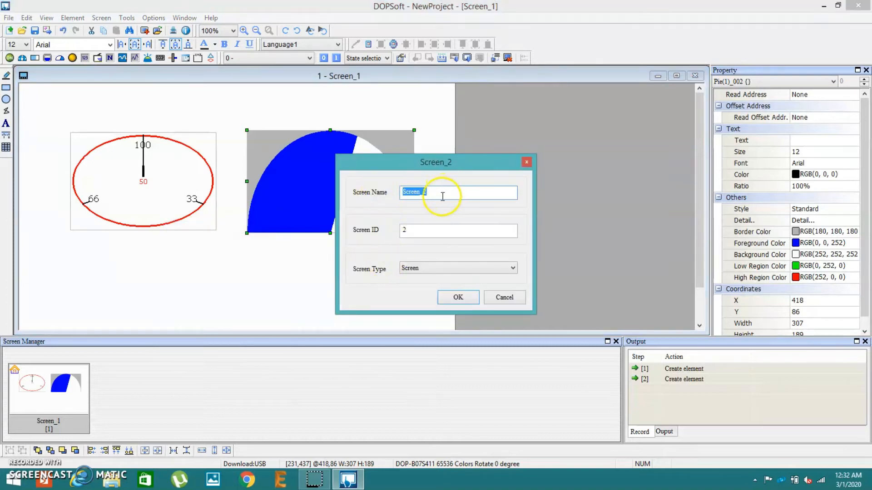
left_click(458, 297)
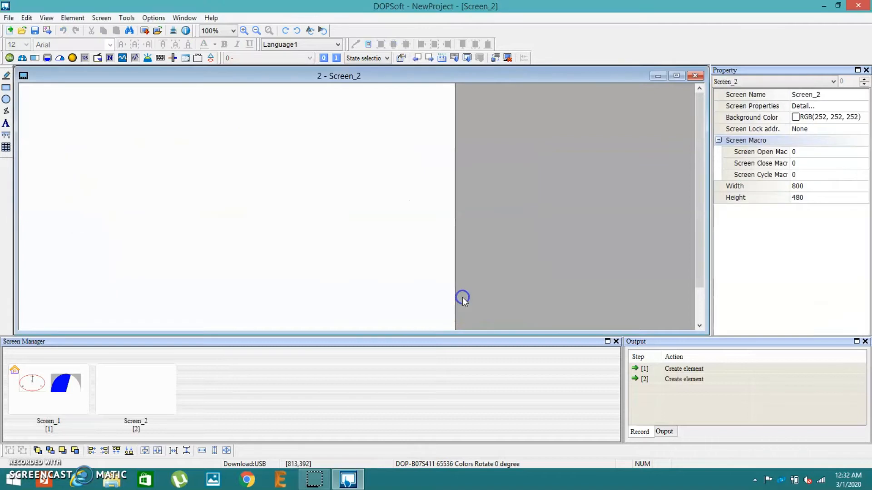
- Switch from Screen_2 back to Screen_1 for editing
left_click(121, 389)
left_click(40, 383)
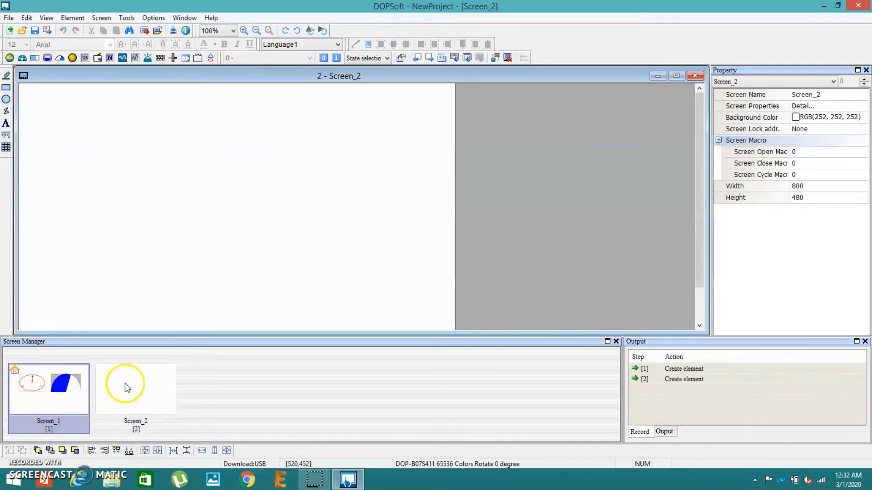
left_click(125, 388)
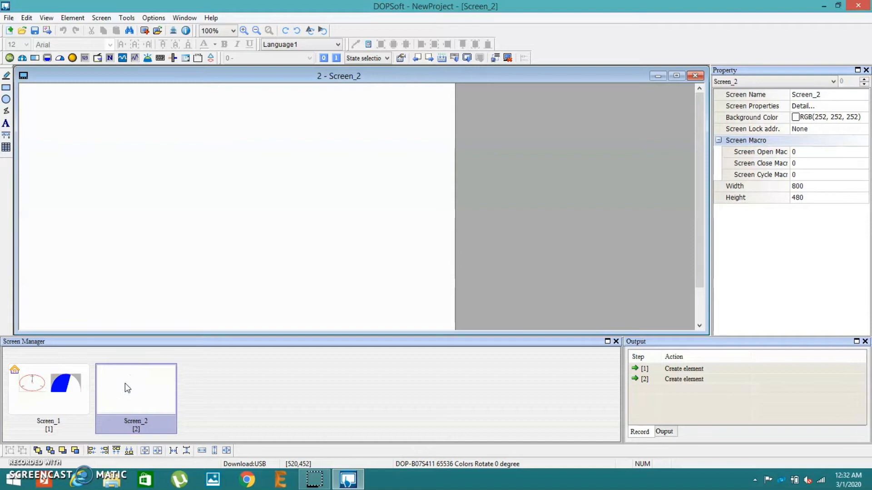
left_click(230, 393)
left_click(168, 385)
left_click(70, 398)
double_click(70, 398)
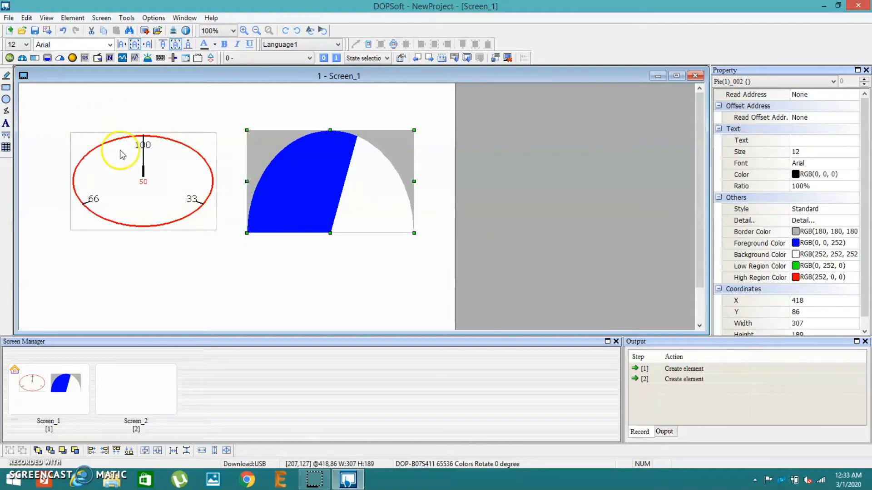
- Delete the meter and the pie element from Screen_1
left_click(137, 156)
key("Delete")
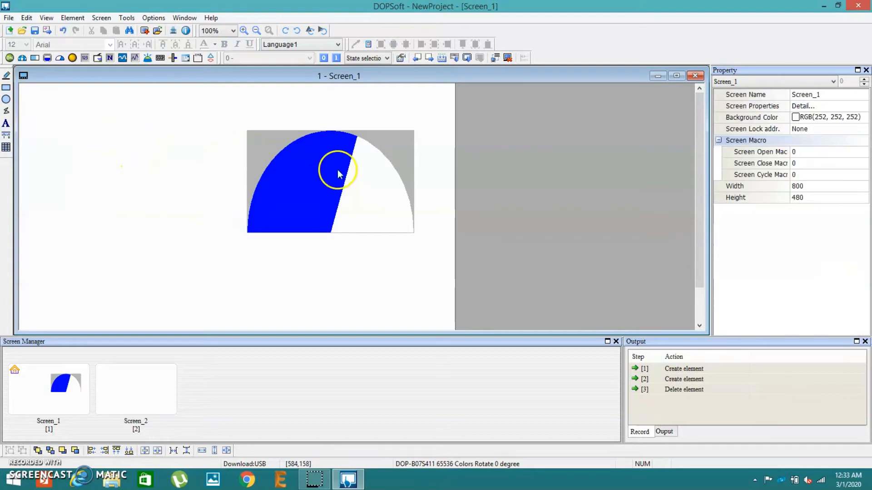
left_click(339, 174)
key("Delete")
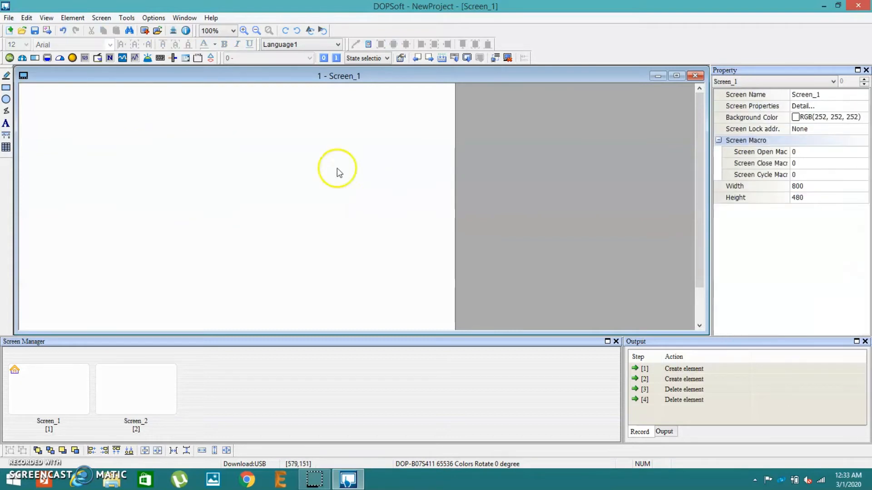
- Draw a Set button about 234 wide and 89 high in the upper-left area of Screen_1
left_click(10, 58)
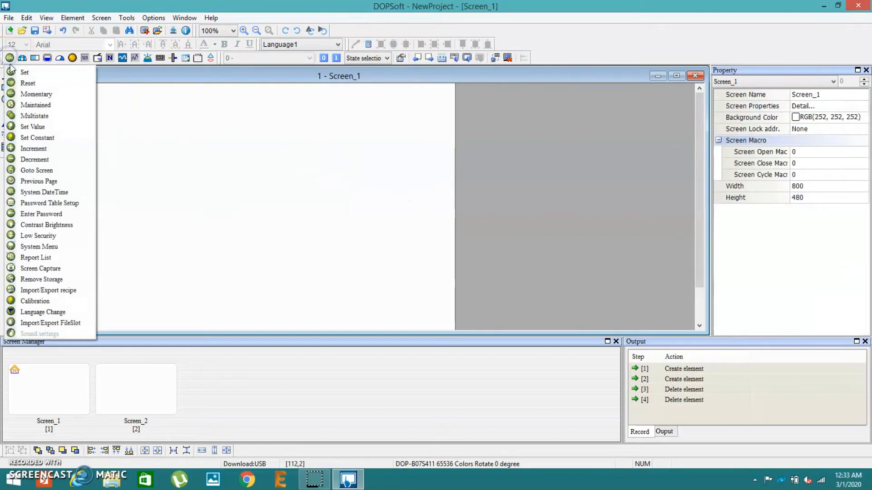
left_click(14, 72)
left_click_drag(34, 120, 162, 167)
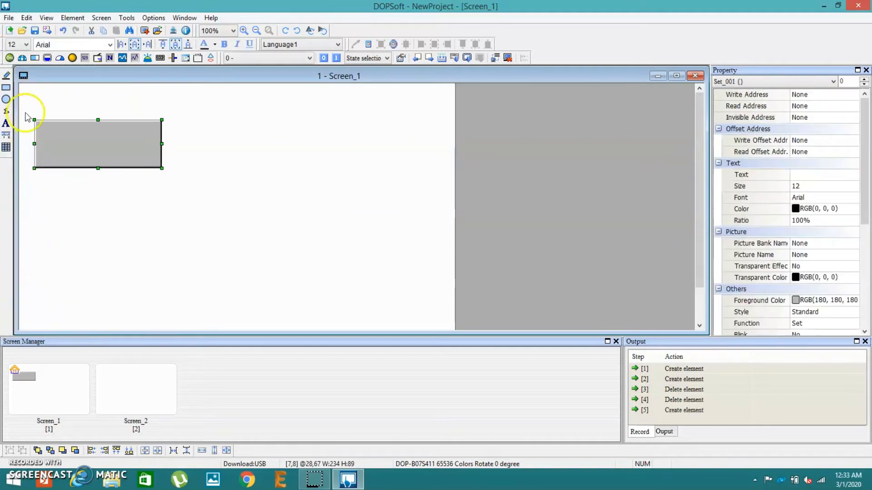
- Draw a Reset button about 236 wide and 75 high below the Set button
left_click(10, 58)
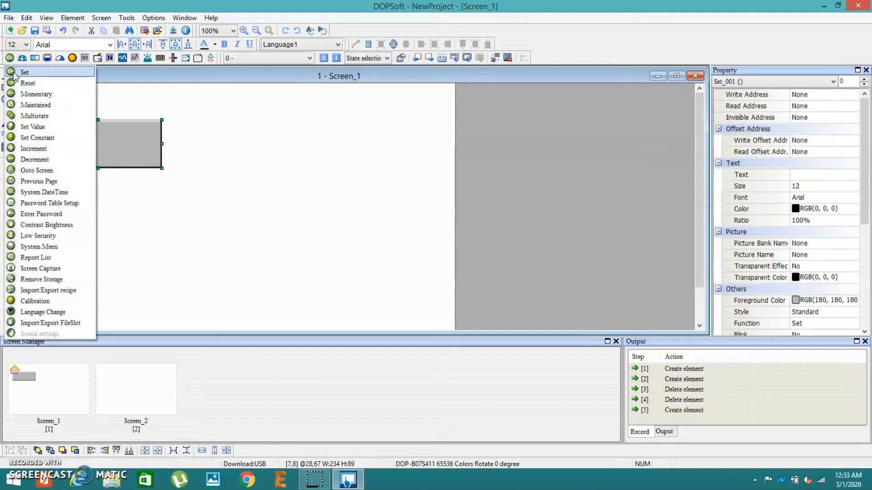
left_click(14, 73)
left_click(9, 58)
left_click(21, 83)
mouse_move(32, 215)
left_mouse_down()
mouse_move(169, 270)
mouse_move(162, 255)
left_mouse_up()
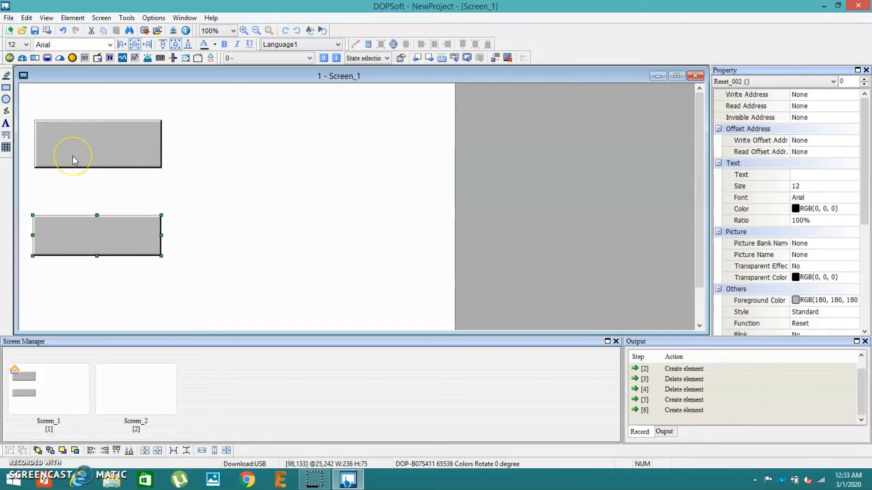
- Draw a Multistate Indicator about 330 wide and 258 high to the right of the two buttons
left_click(73, 58)
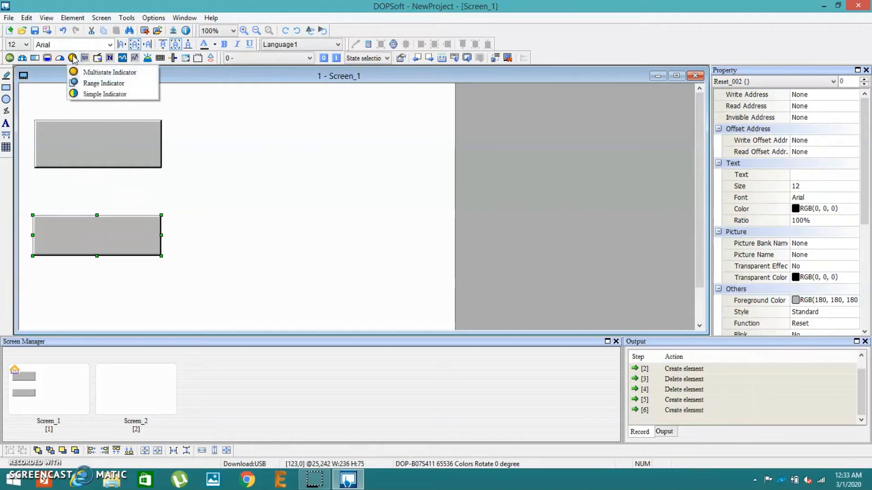
left_click(91, 73)
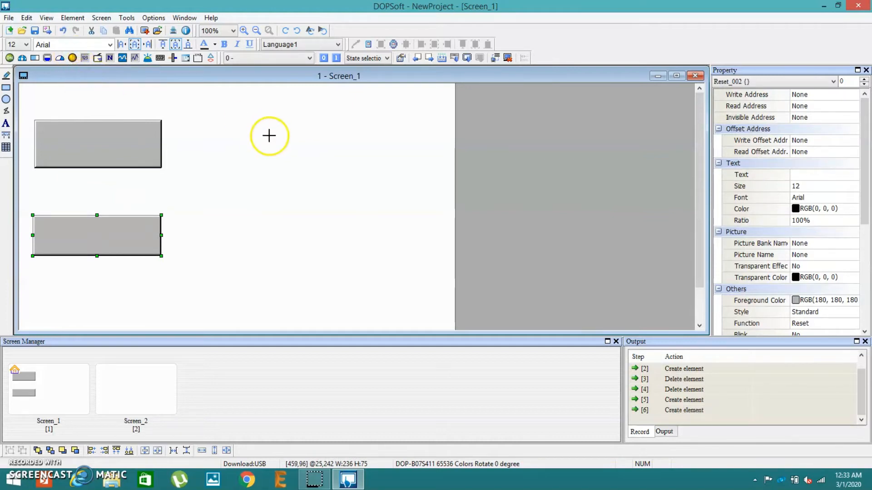
left_click_drag(215, 146, 394, 287)
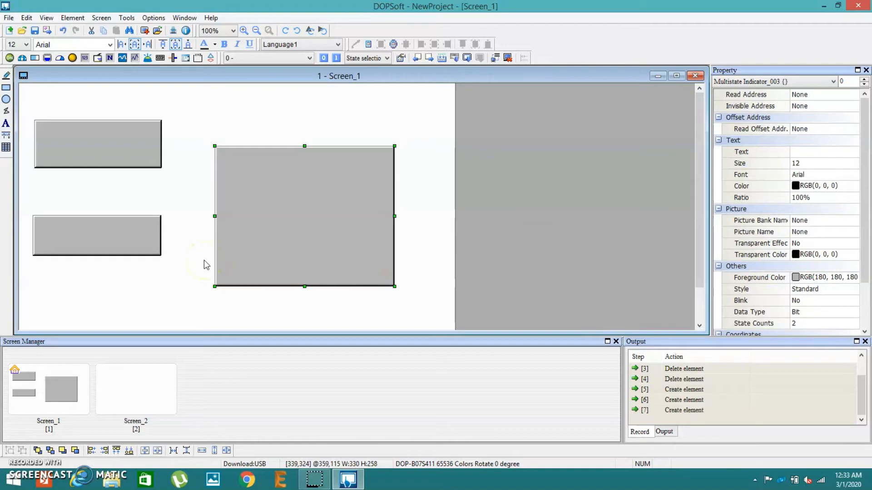
- Open the Set button's properties and give its state 0 a green foreground color
double_click(82, 147)
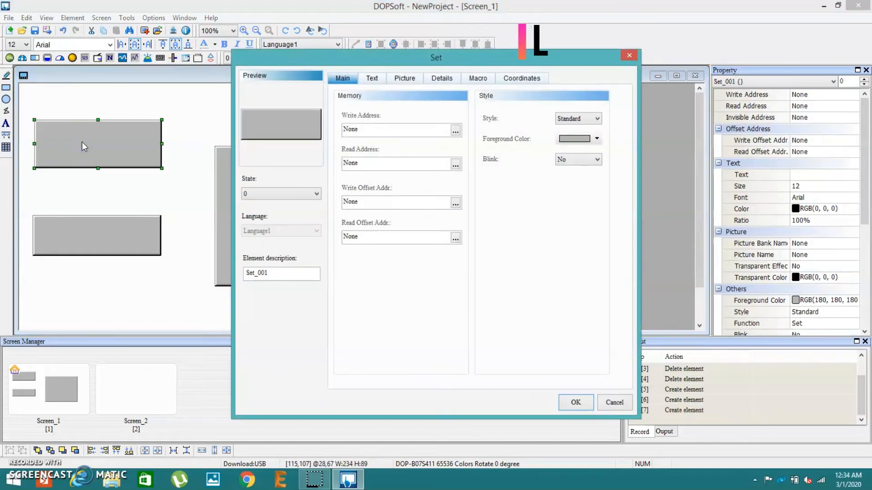
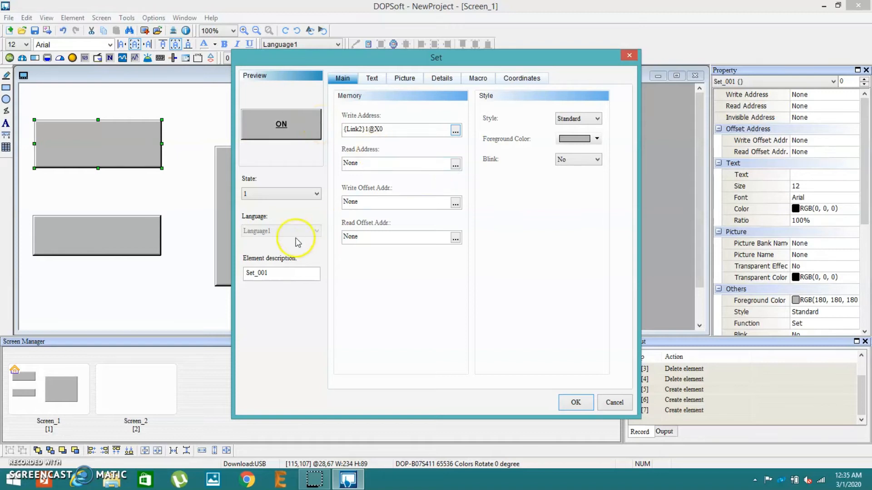
left_click(317, 194)
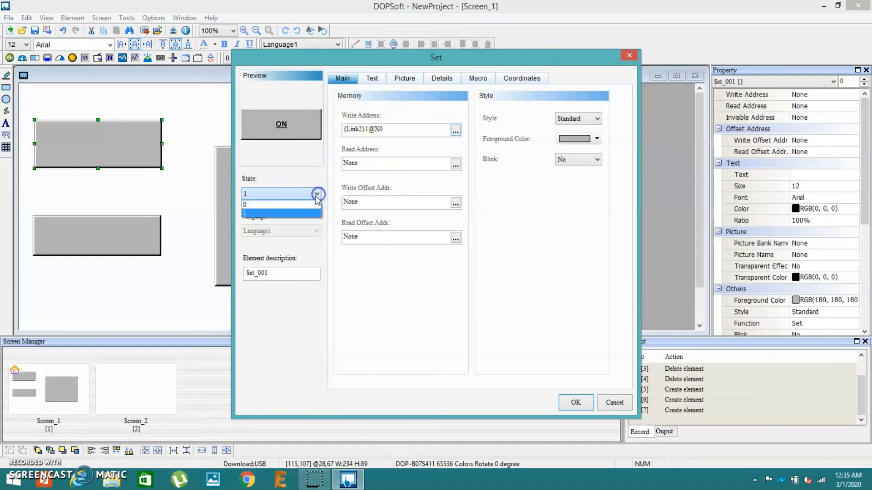
left_click(302, 204)
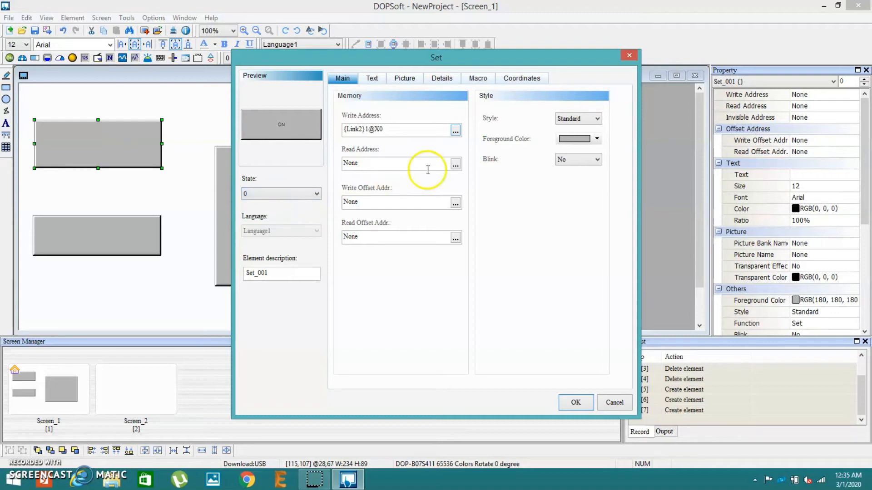
left_click(598, 139)
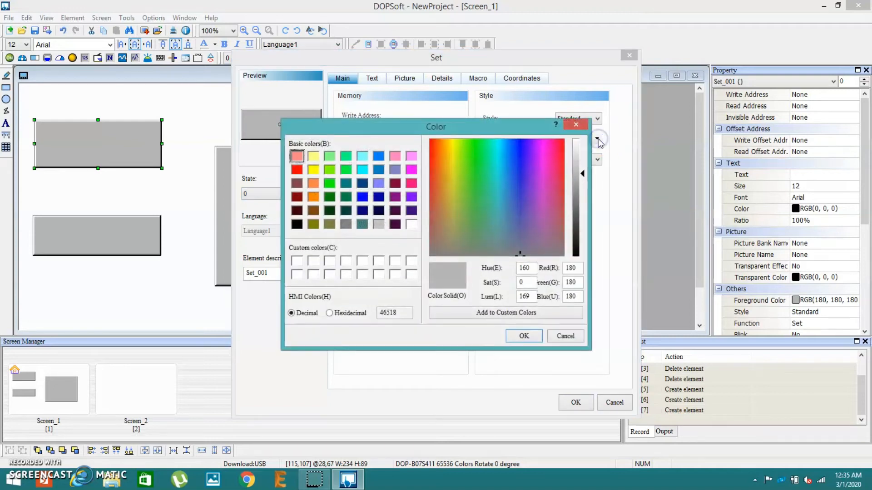
left_click(330, 185)
left_click(524, 337)
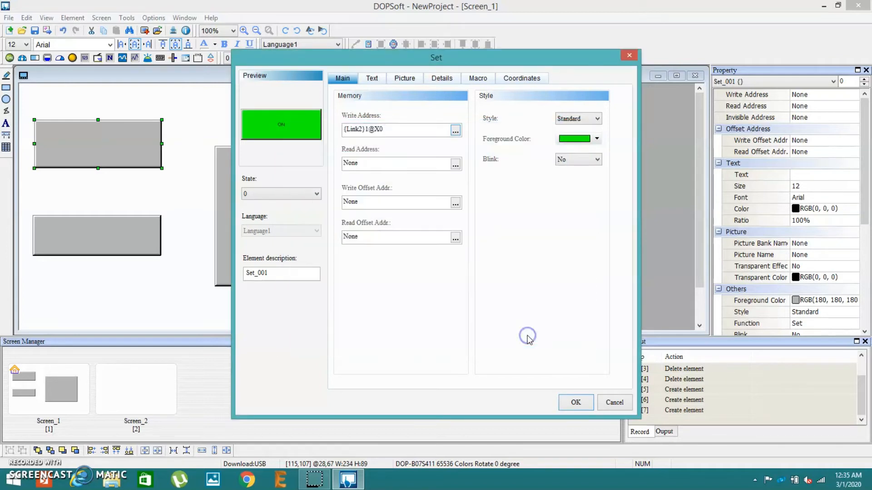
- Give state 1 of the Set button a red foreground color
left_click(314, 193)
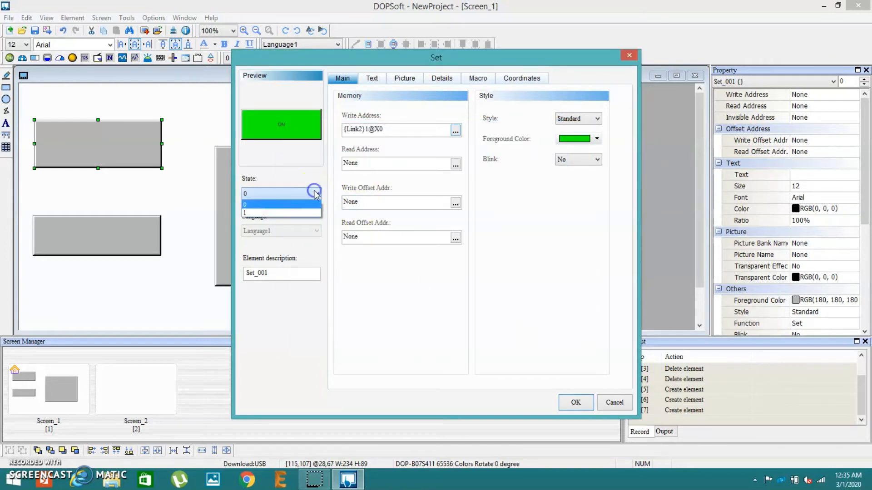
left_click(297, 212)
left_click(597, 139)
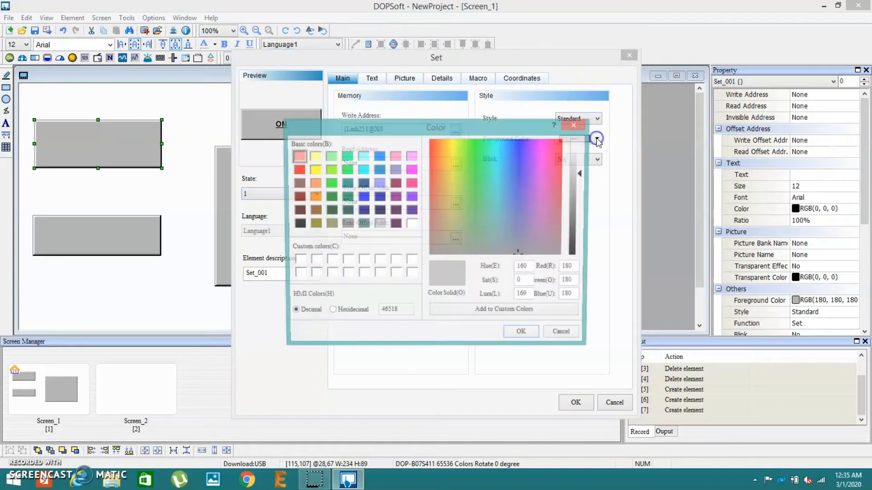
left_click(296, 171)
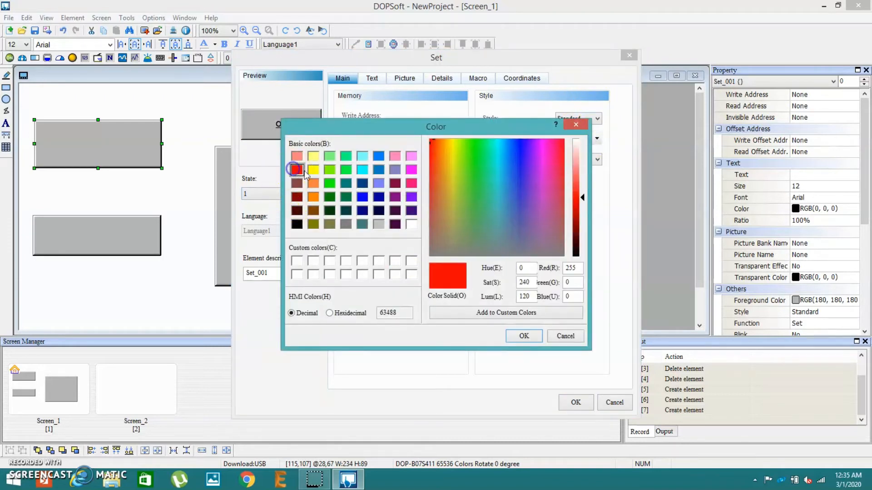
left_click(524, 337)
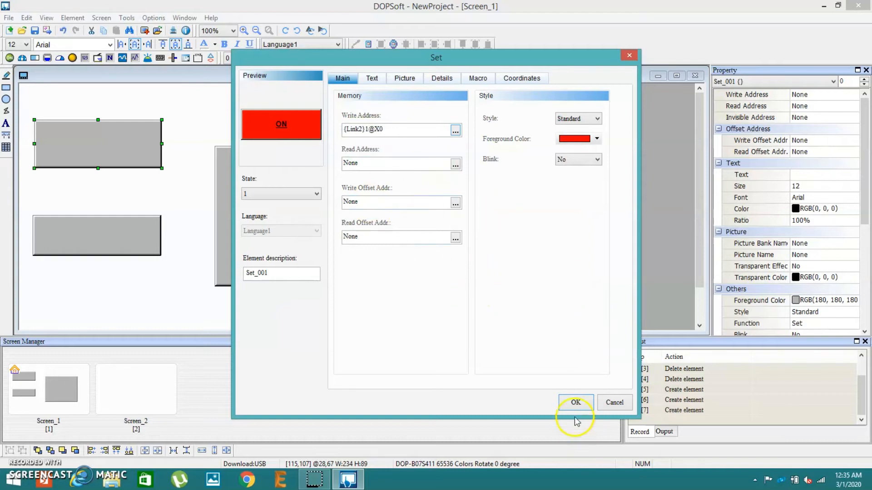
- Set the Set button's state 0 text to size 22 with underline and apply the properties
left_click(372, 78)
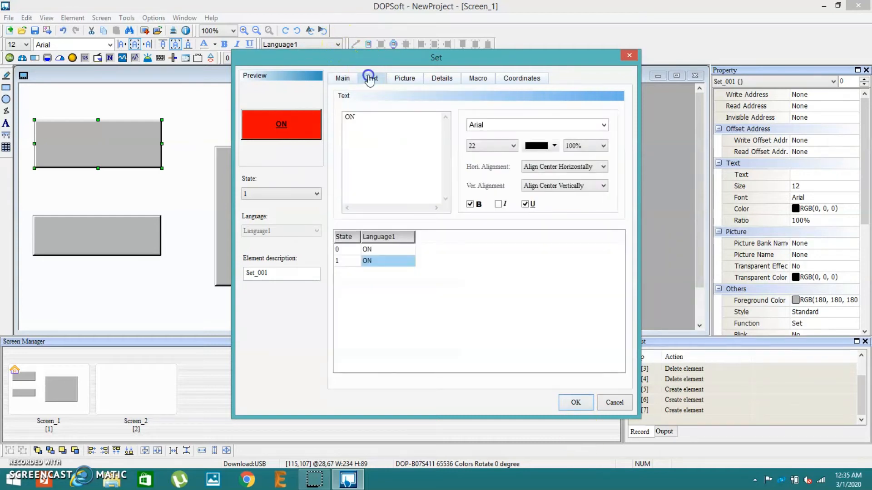
double_click(366, 249)
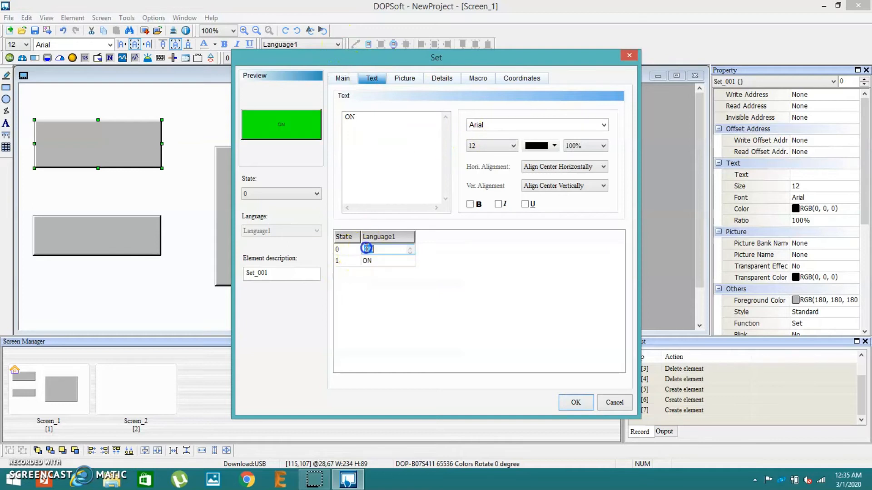
left_click(512, 146)
left_click(490, 217)
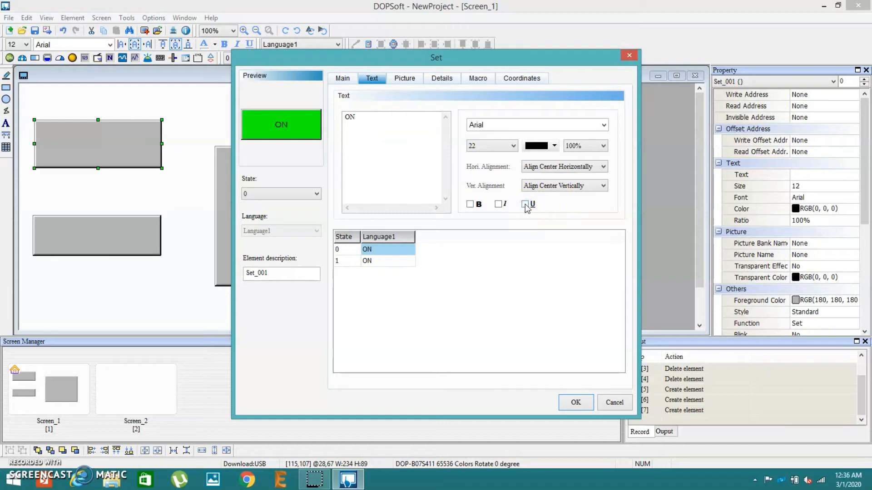
left_click(578, 404)
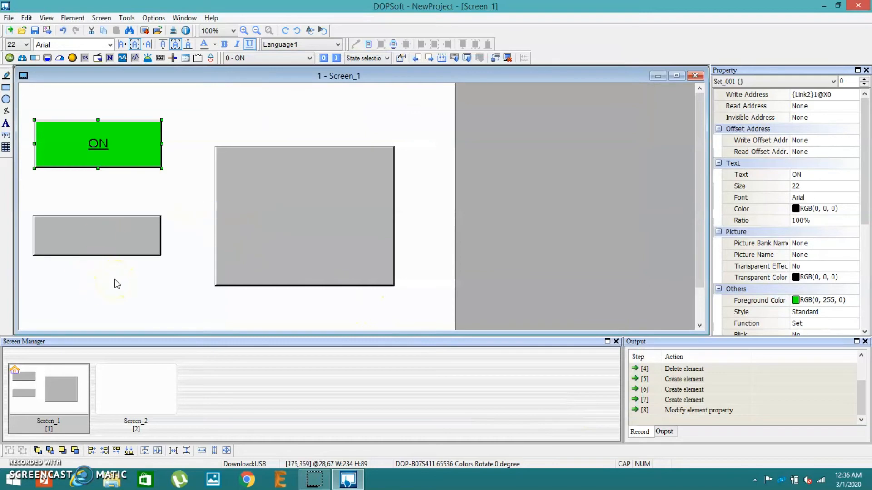
- Open the Reset button's properties and assign Link2 device bit X0 as its write address
double_click(113, 242)
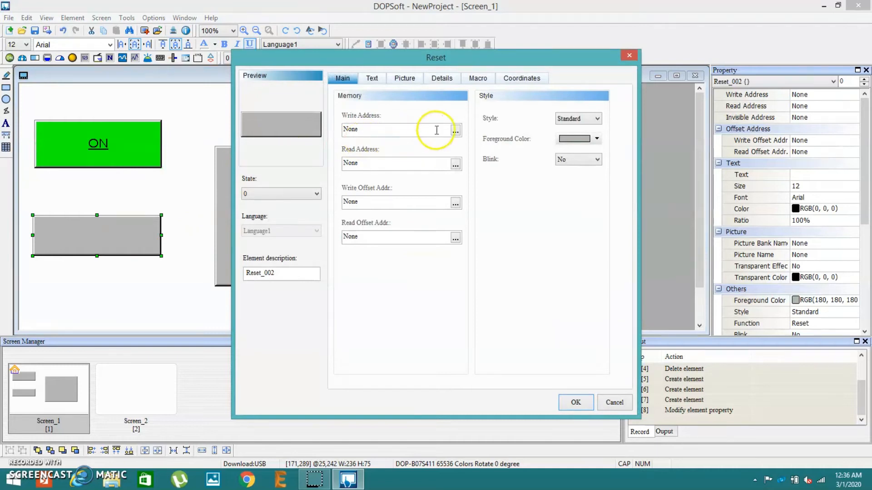
left_click(455, 132)
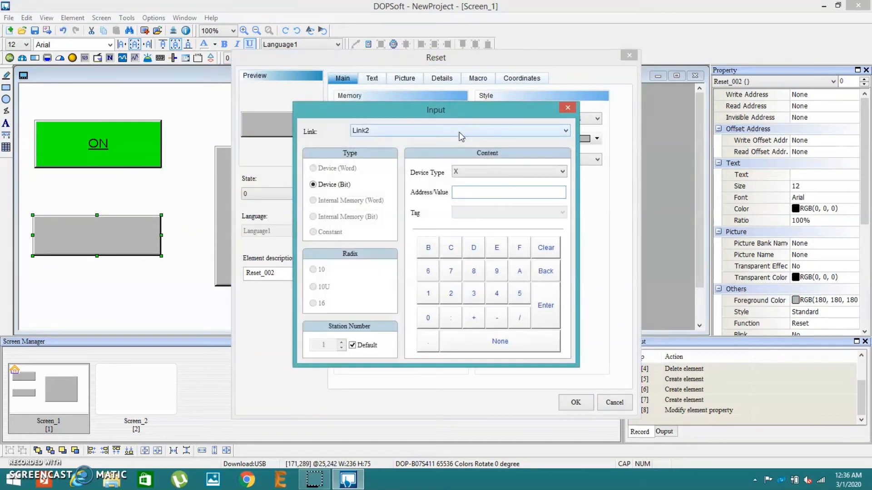
left_click(428, 318)
left_click(546, 307)
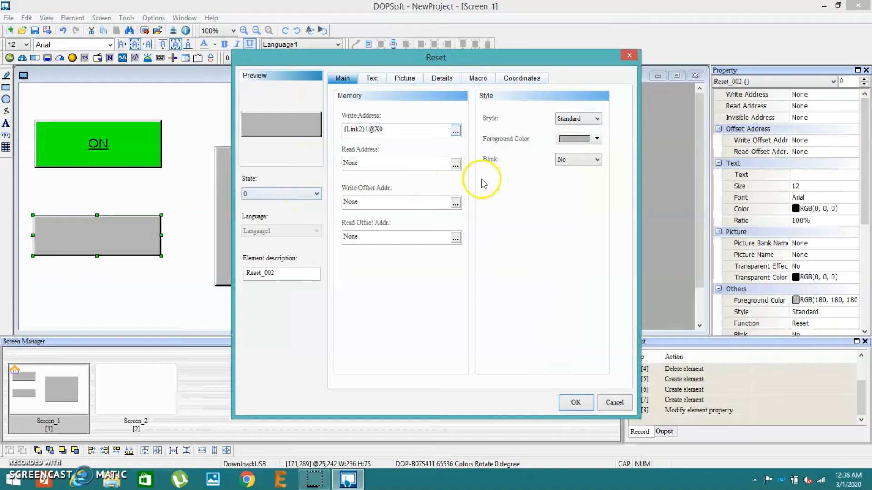
- Enter OFF as the Reset button's state 0 text, formatted at size 22, bold and underlined
left_click(375, 80)
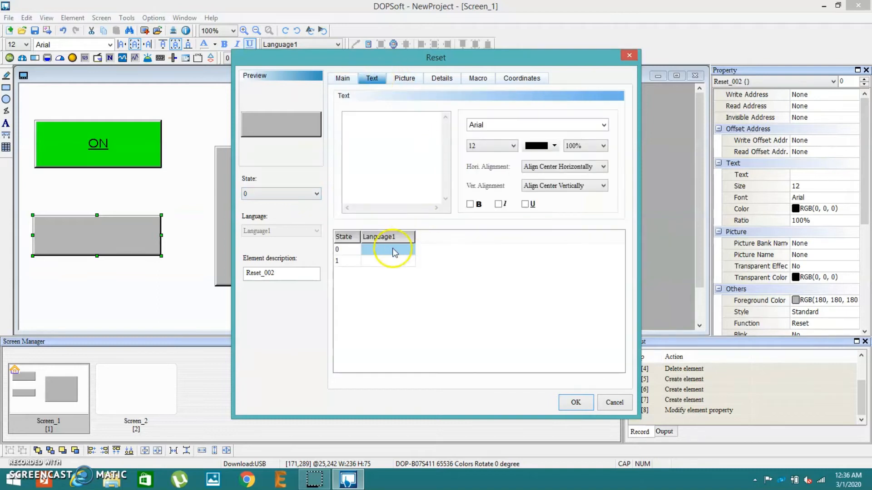
left_click(380, 150)
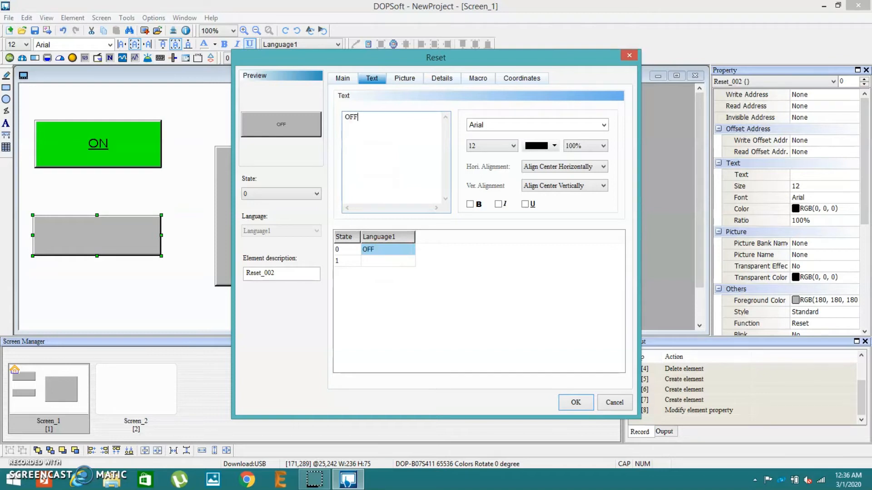
left_click(511, 146)
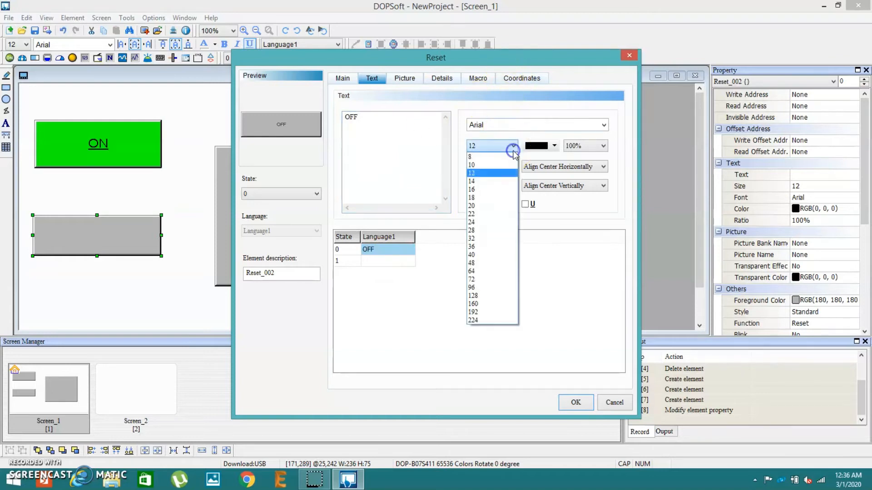
left_click(472, 214)
left_click(472, 205)
left_click(526, 205)
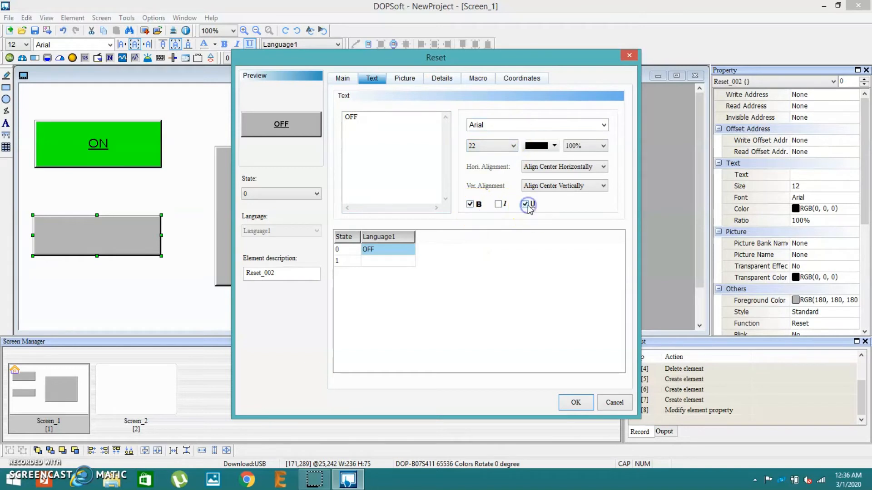
- Enter OFF as the Reset button's state 1 text, bold, underlined and size 22, and apply the properties
left_click(366, 262)
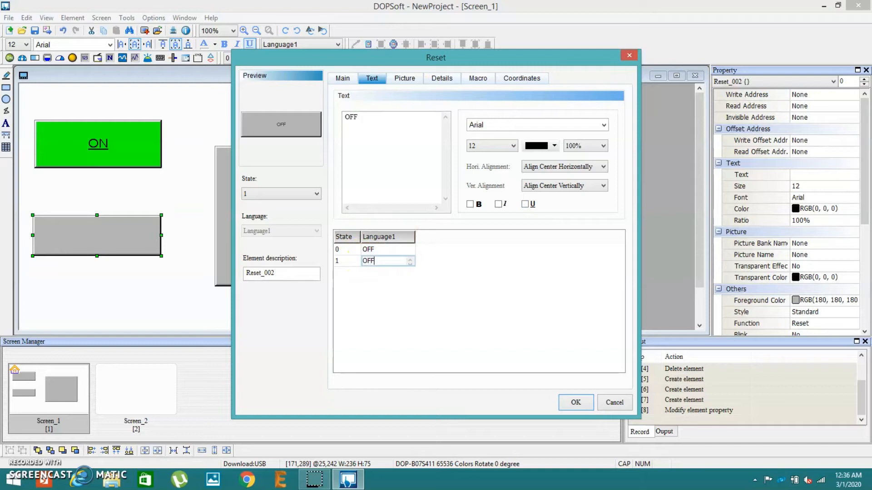
left_click(470, 204)
left_click(525, 205)
left_click(513, 146)
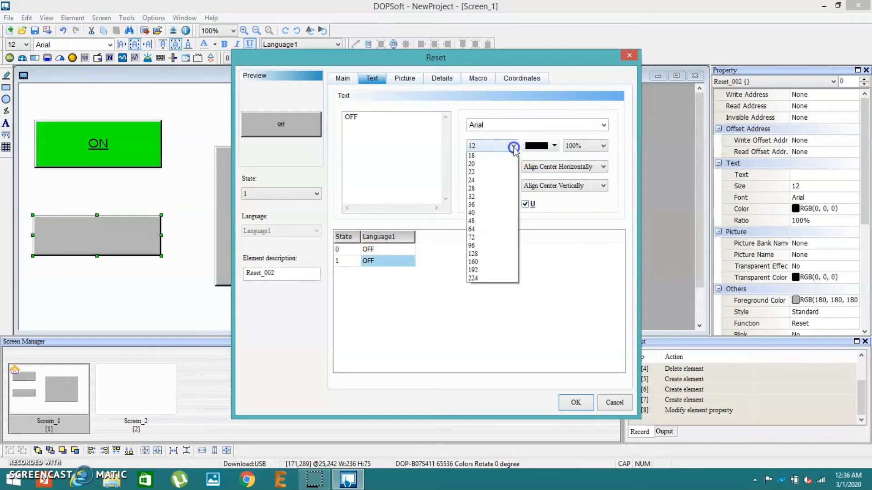
left_click(493, 218)
left_click(570, 401)
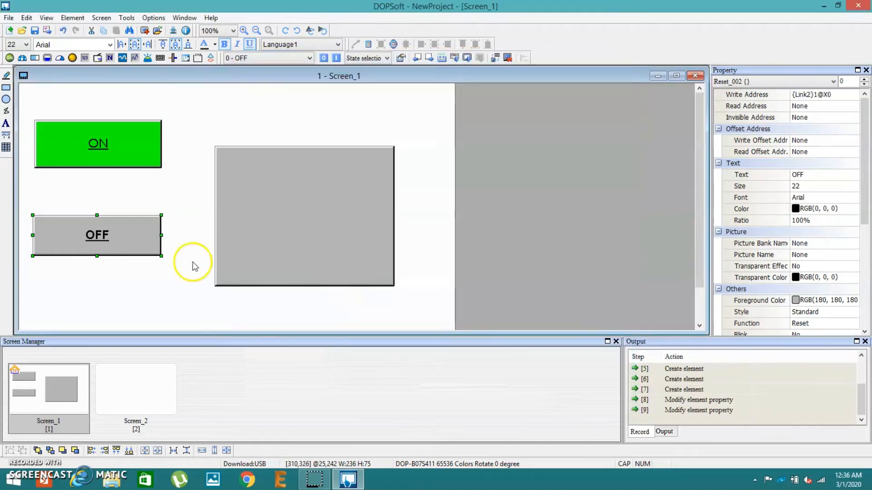
- Reopen the Reset button's properties and give its state 0 a red foreground color
double_click(137, 242)
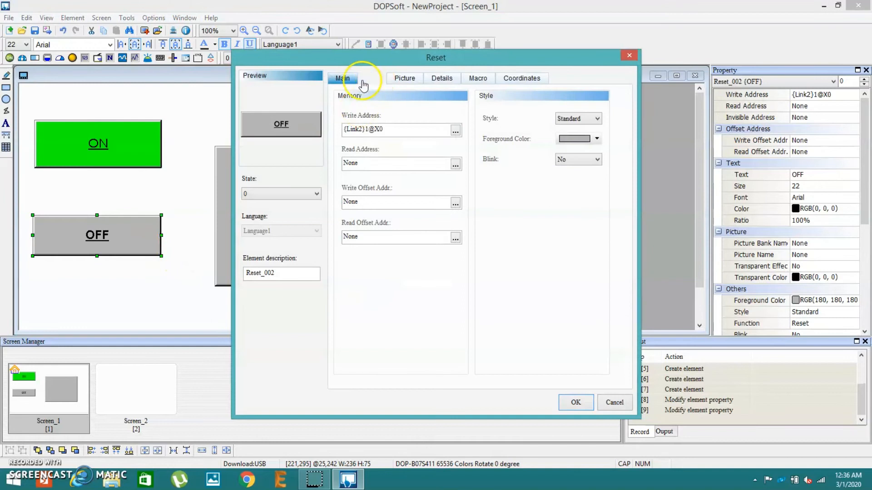
left_click(598, 139)
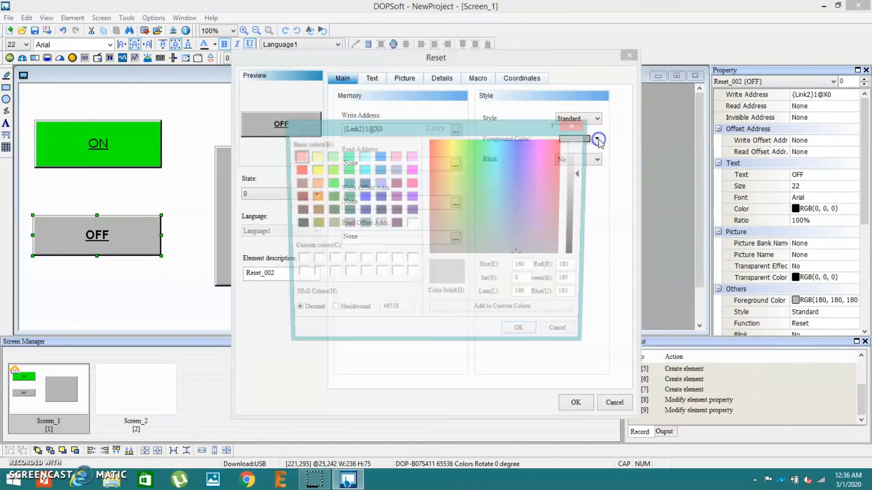
left_click(297, 170)
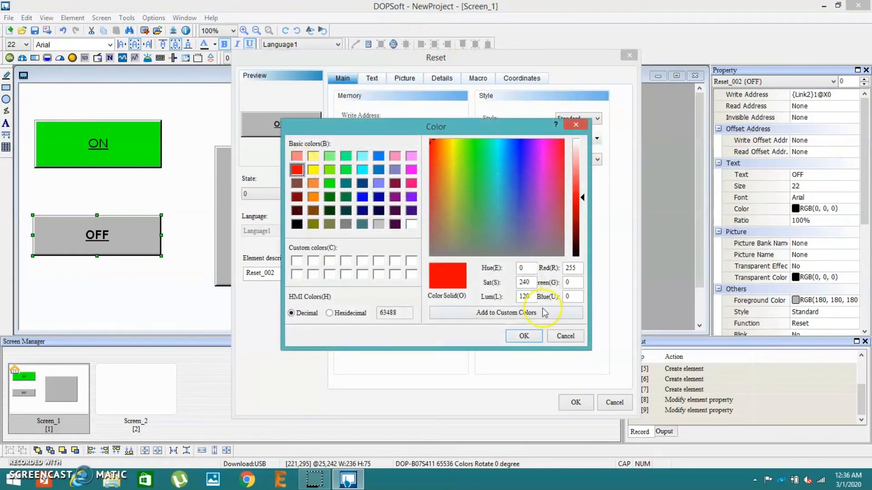
left_click(520, 337)
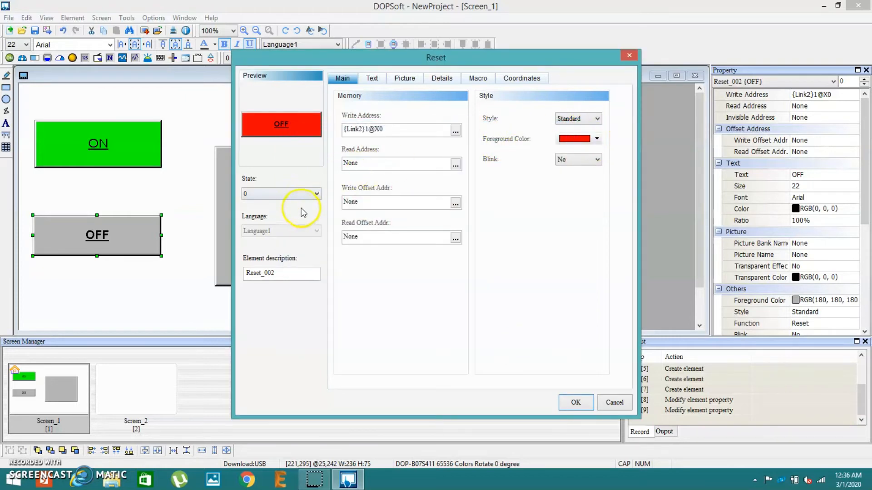
- Give state 1 of the Reset button a green foreground color and apply the properties
left_click(313, 194)
left_click(295, 218)
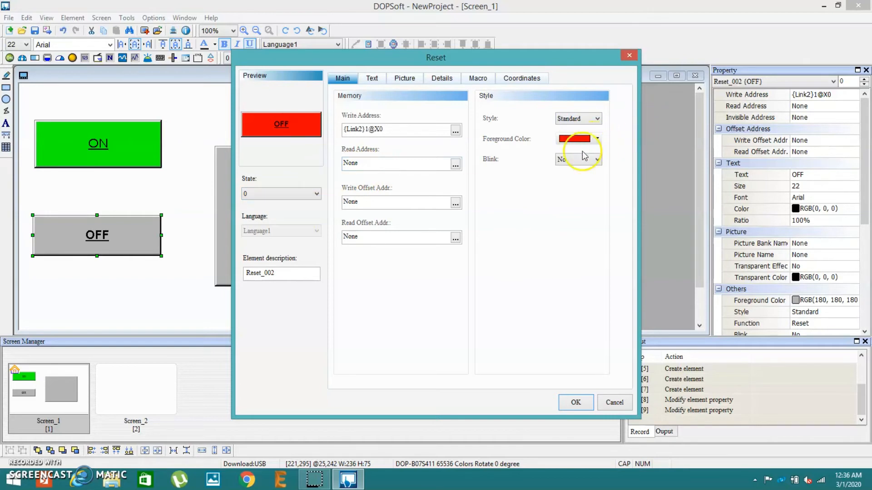
left_click(316, 194)
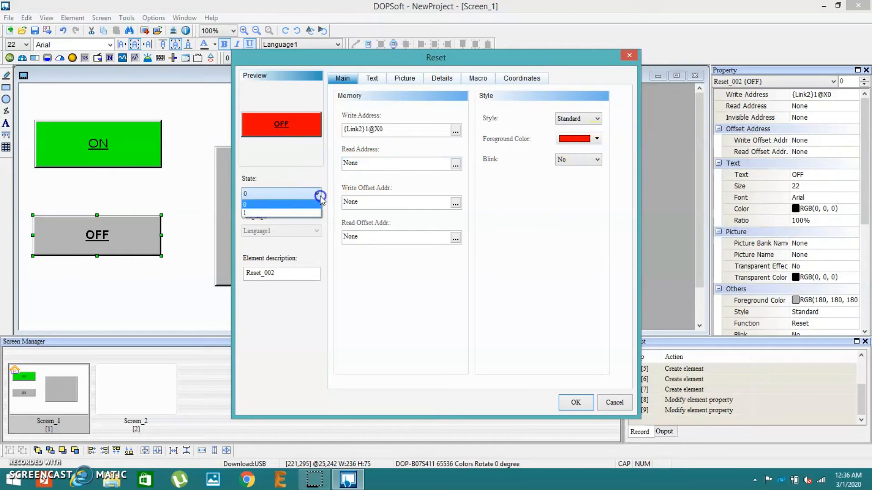
left_click(300, 212)
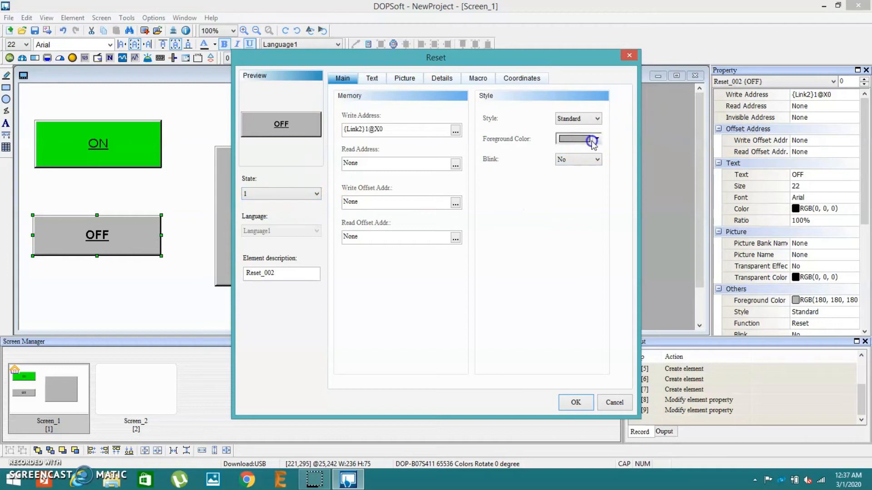
left_click(592, 140)
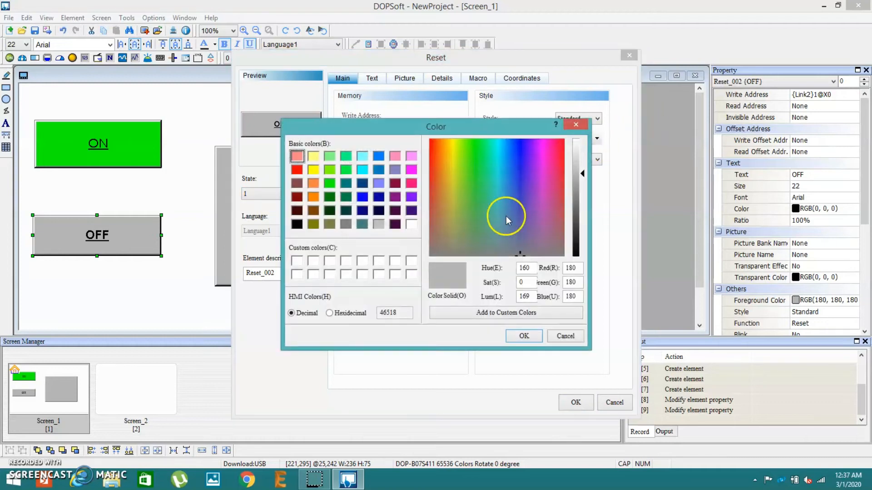
left_click(331, 170)
left_click(330, 183)
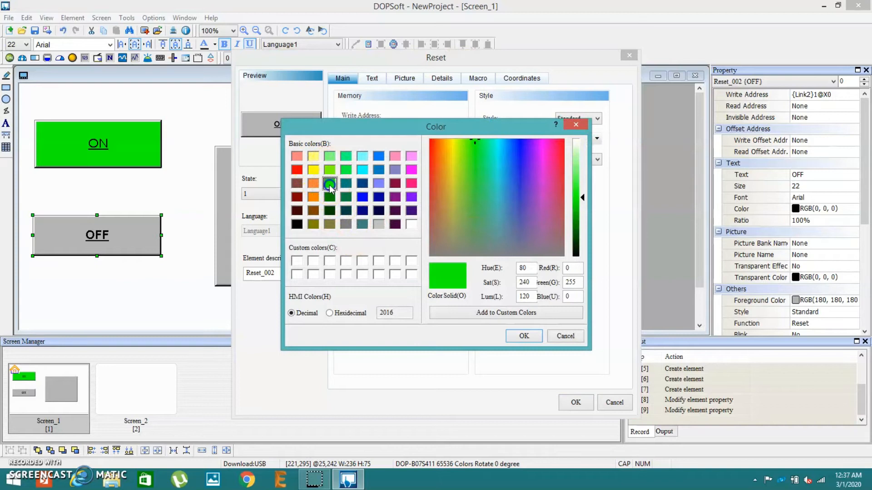
left_click(524, 336)
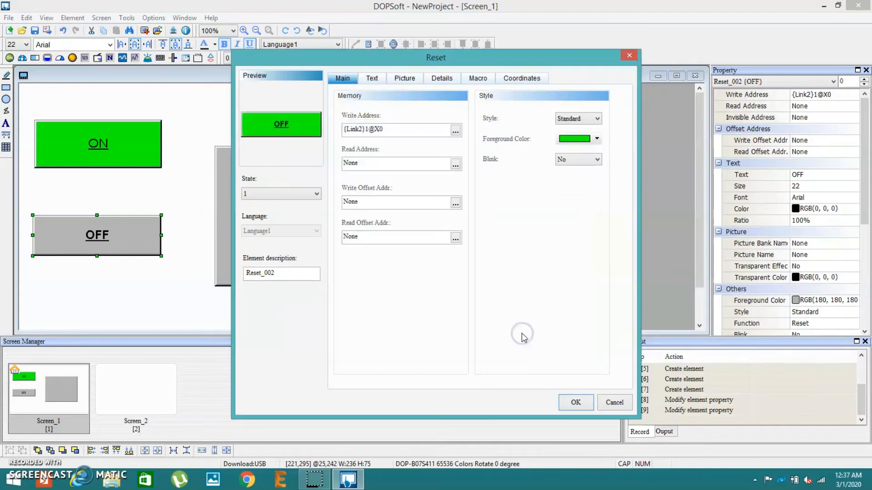
left_click(576, 404)
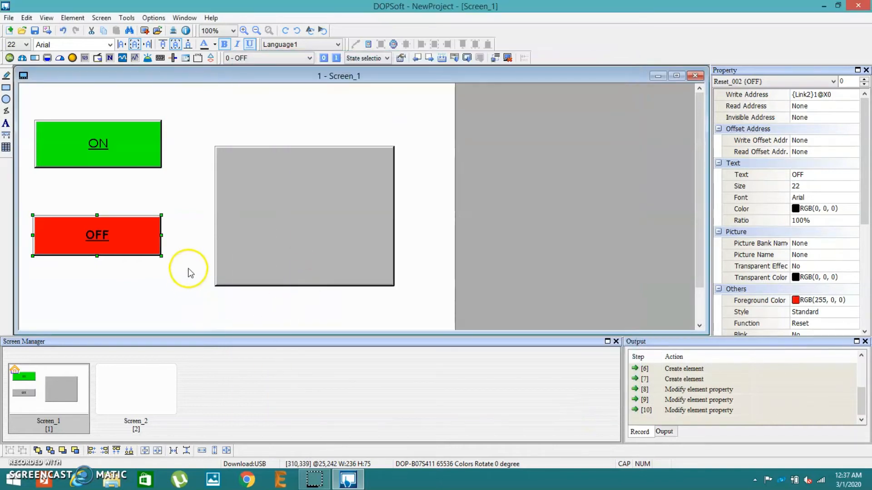
- Enter MOTOR as the text for states 0 and 1 of the Multistate Indicator and set state 1's font size to 32
double_click(282, 203)
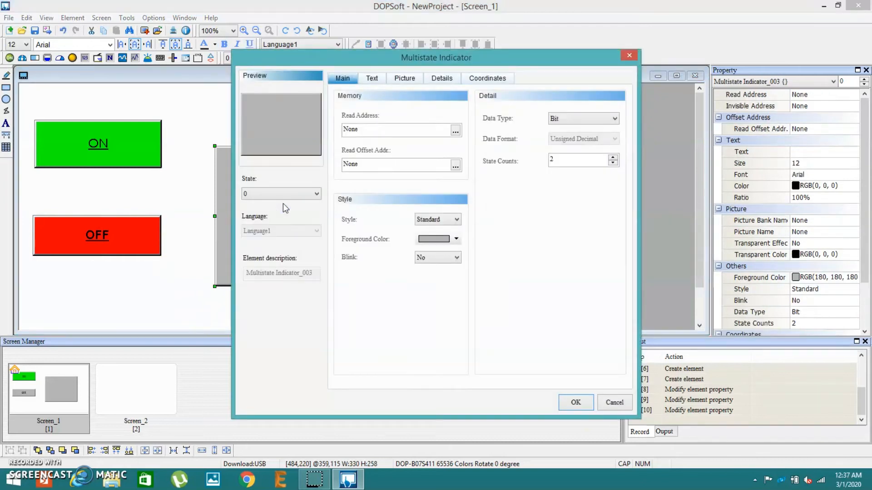
left_click(371, 78)
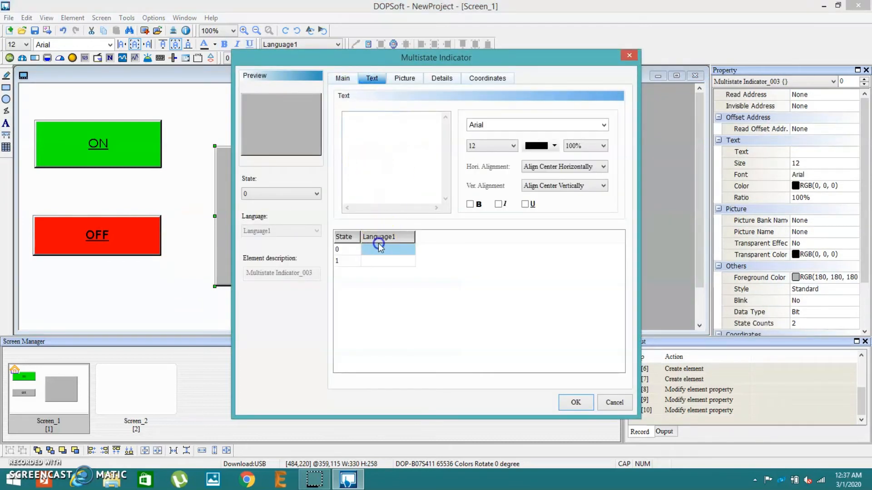
left_click(357, 146)
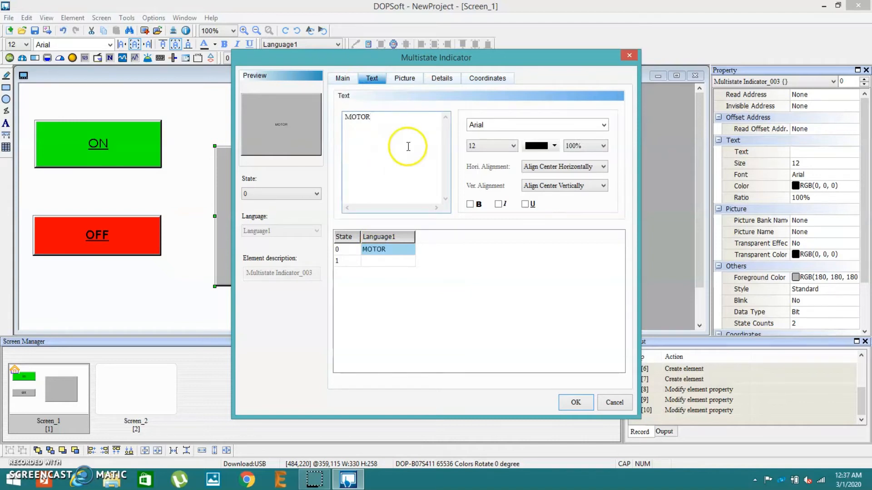
left_click(370, 263)
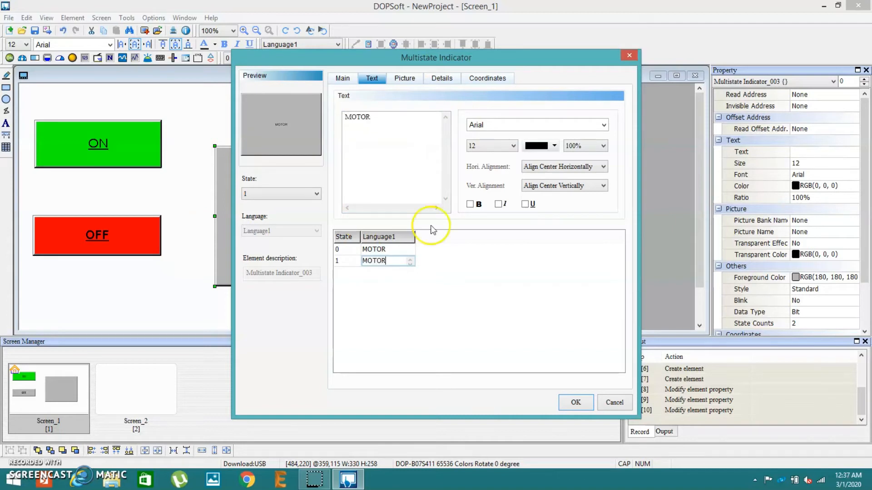
left_click(511, 146)
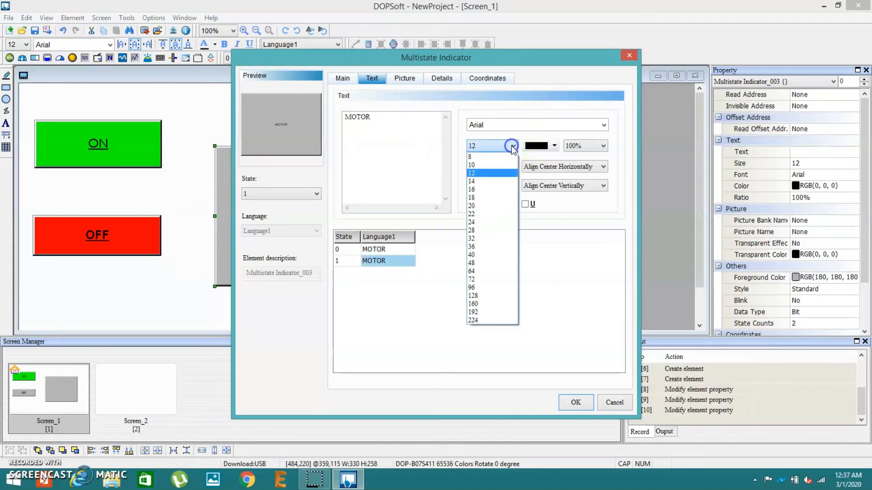
left_click(489, 238)
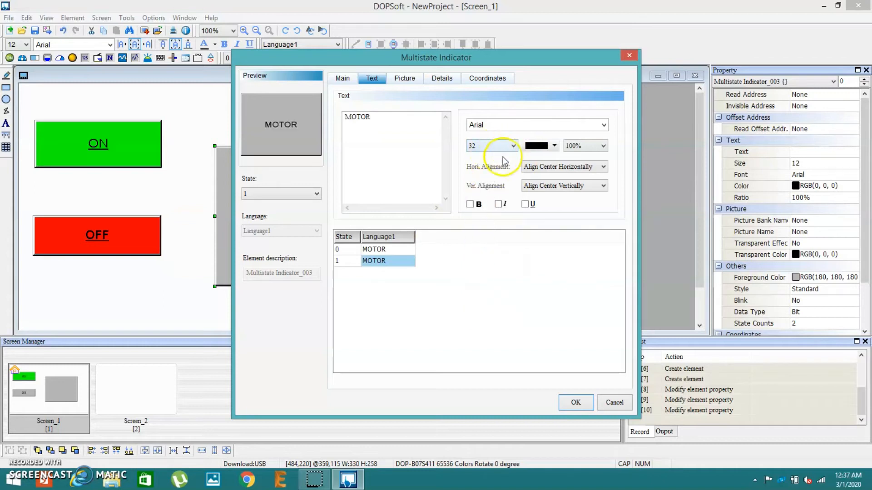
- Format the Multistate Indicator's state 0 MOTOR text as size 32, bold and underlined
left_click(391, 250)
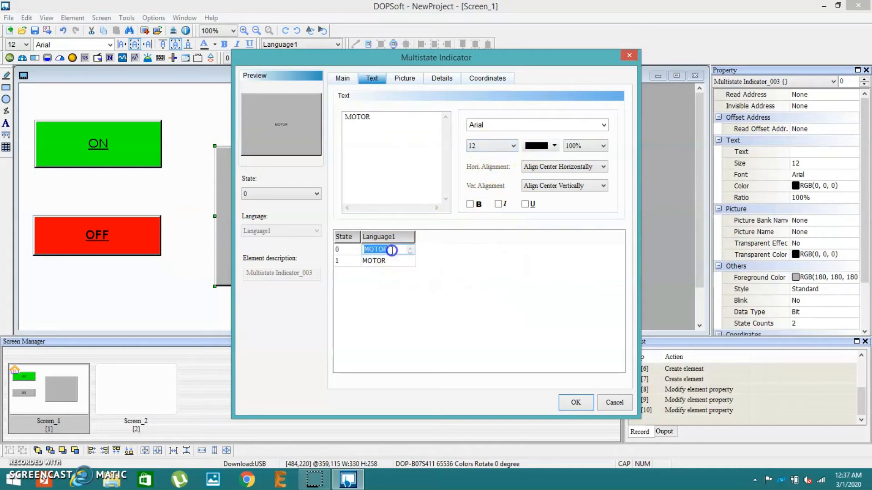
left_click(513, 146)
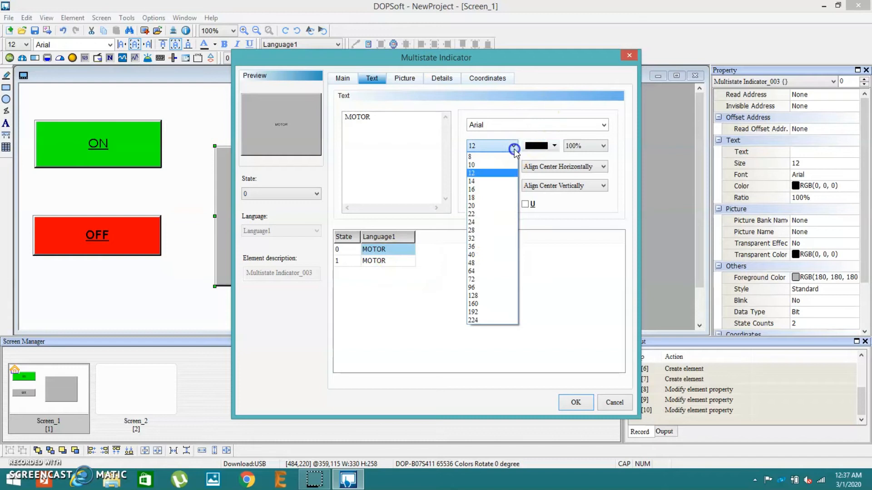
left_click(480, 239)
left_click(470, 204)
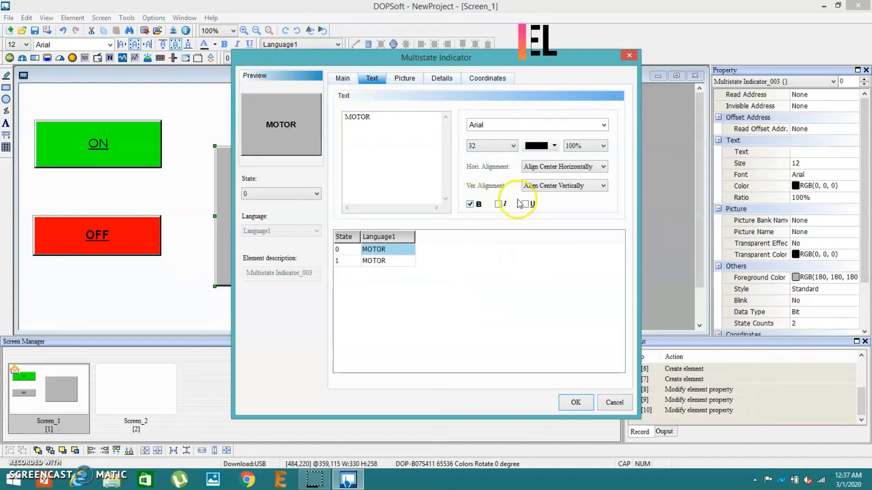
- Make the indicator's state 1 MOTOR text bold and underlined, and apply the properties
left_click(385, 262)
left_click(470, 205)
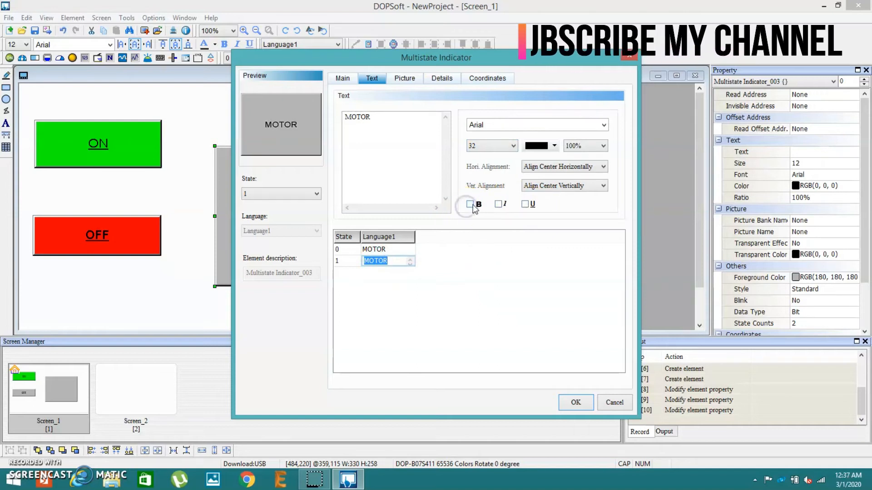
left_click(525, 204)
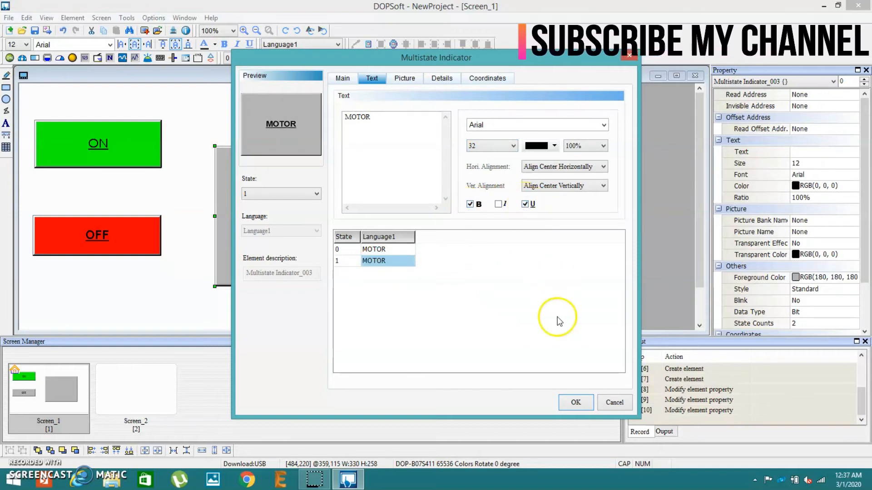
left_click(576, 401)
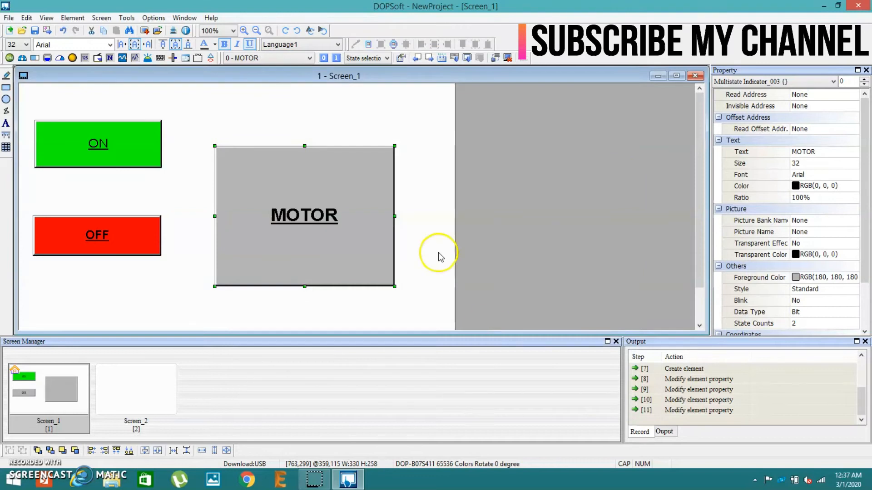
- Reopen the MOTOR indicator's properties and give its state 0 a yellow foreground color
left_click(328, 223)
double_click(328, 223)
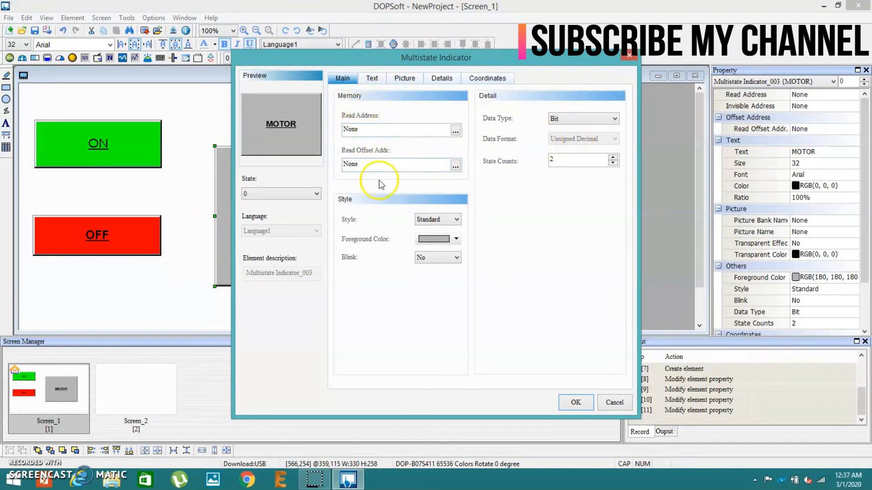
left_click(457, 241)
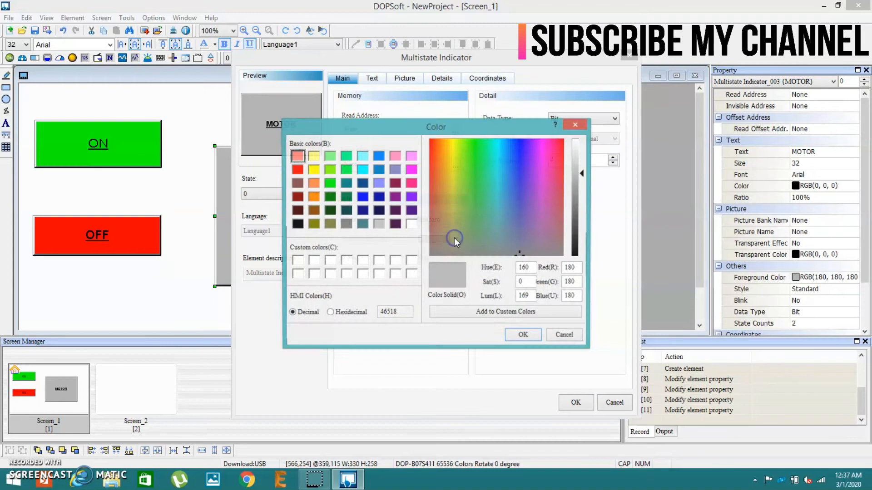
left_click(313, 170)
left_click(522, 337)
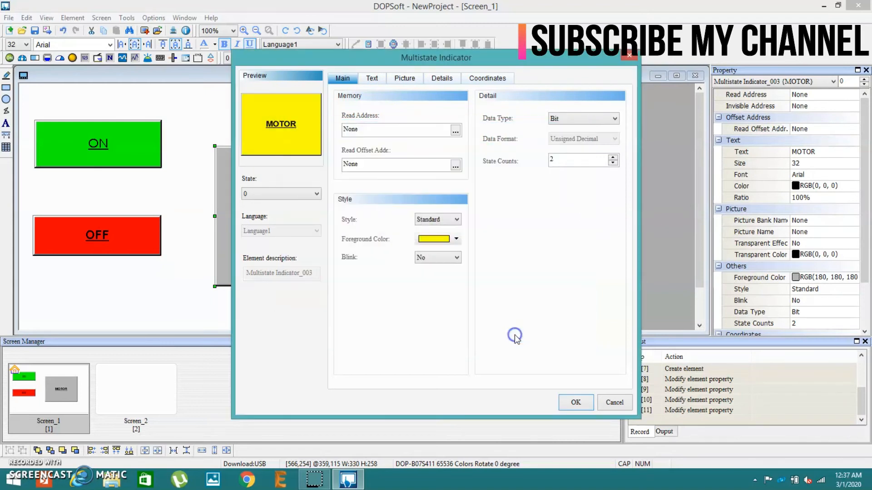
- Give state 1 of the MOTOR indicator a yellow foreground color
left_click(317, 196)
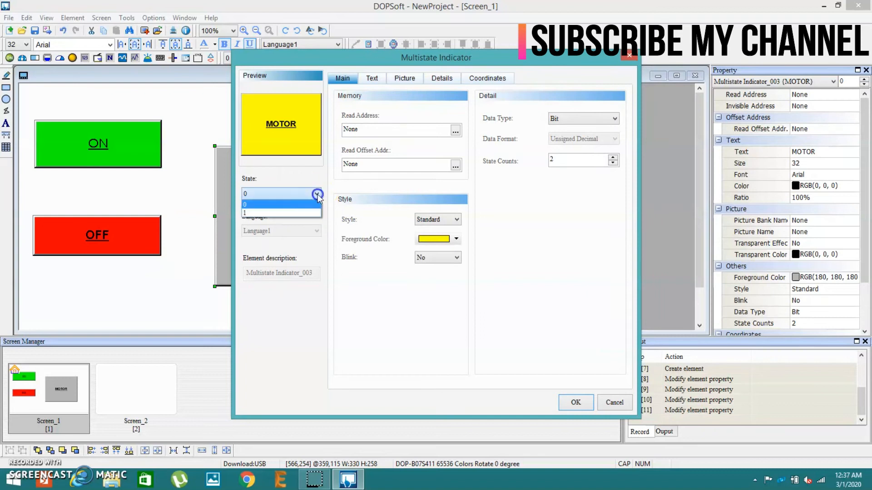
left_click(307, 214)
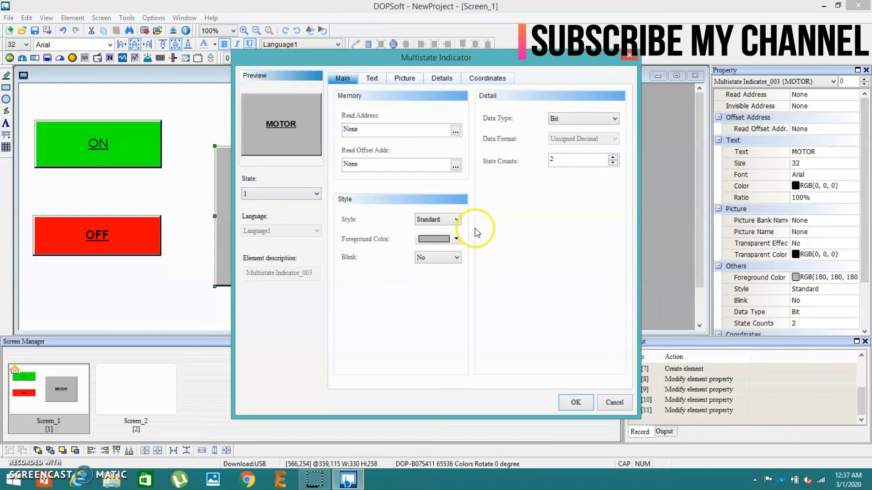
left_click(455, 240)
left_click(313, 169)
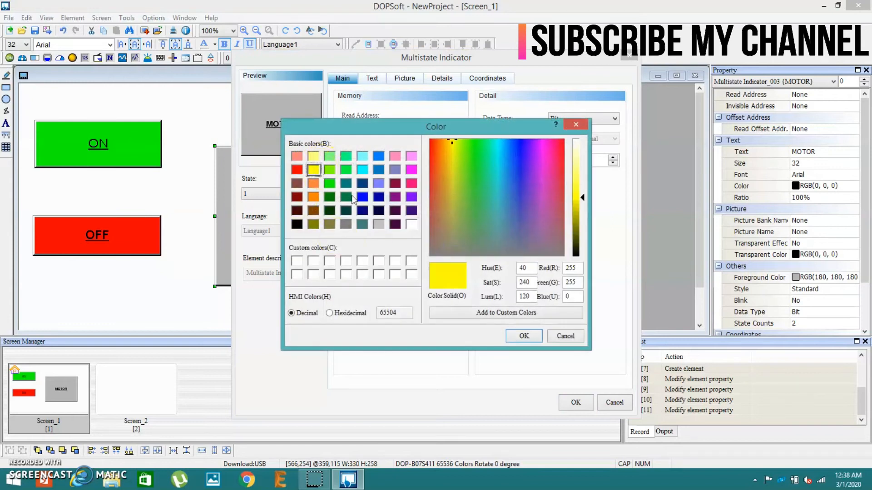
left_click(527, 336)
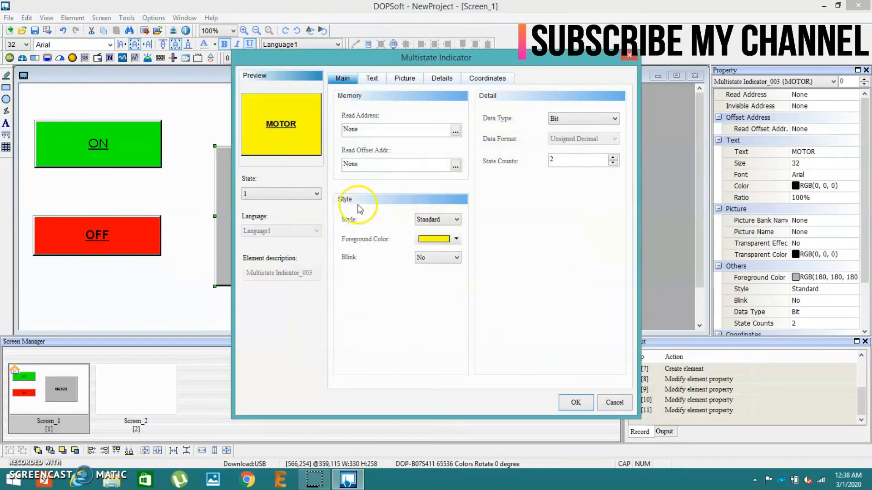
- Change the MOTOR indicator's state 0 foreground color to red and apply the properties
left_click(301, 194)
left_click(292, 206)
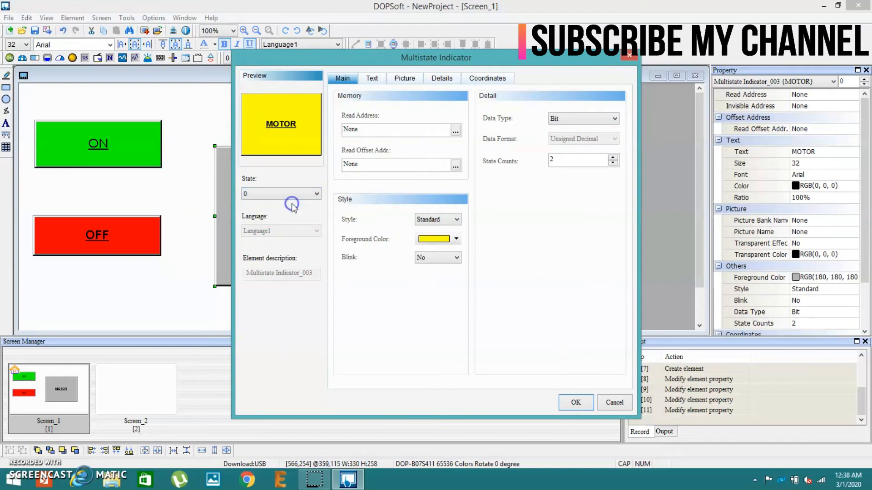
left_click(456, 244)
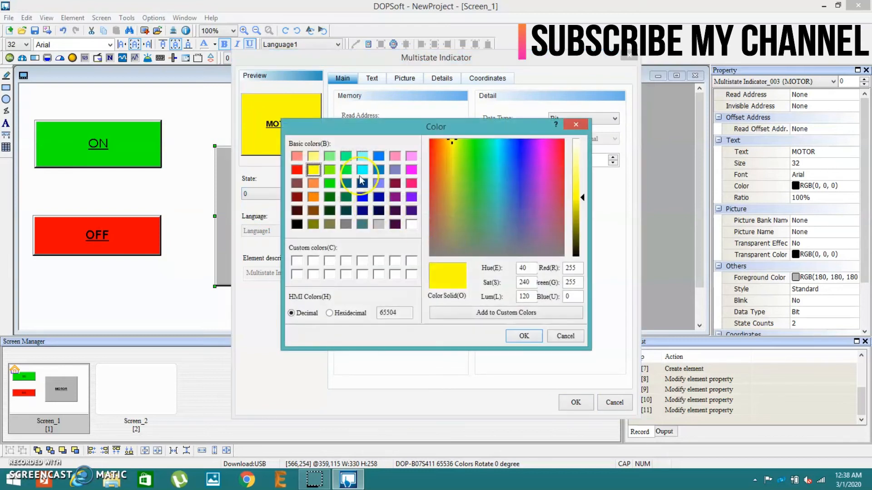
left_click(296, 170)
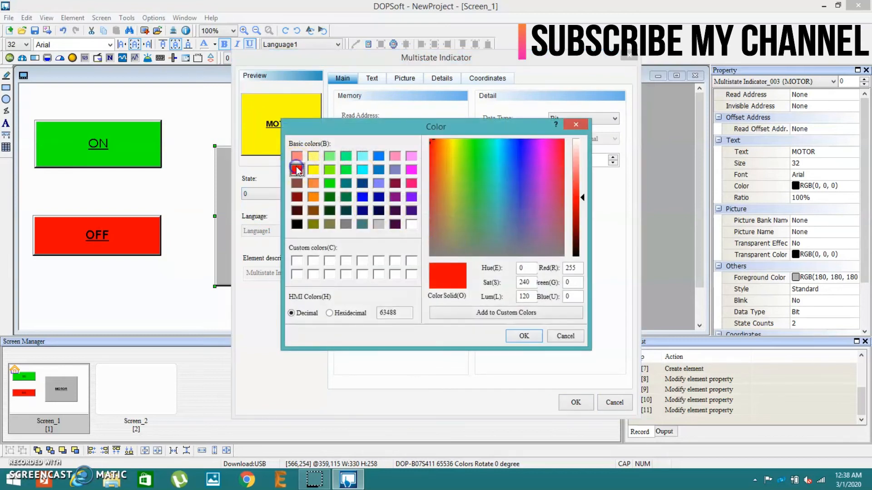
left_click(523, 337)
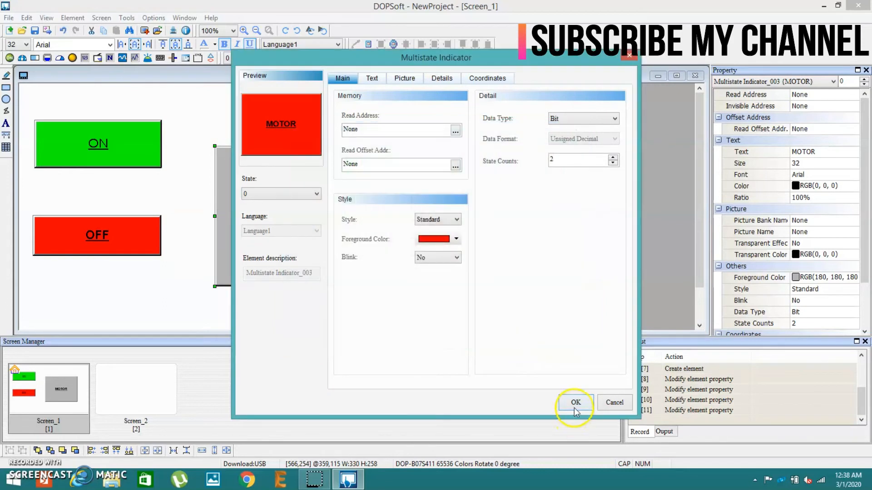
left_click(575, 402)
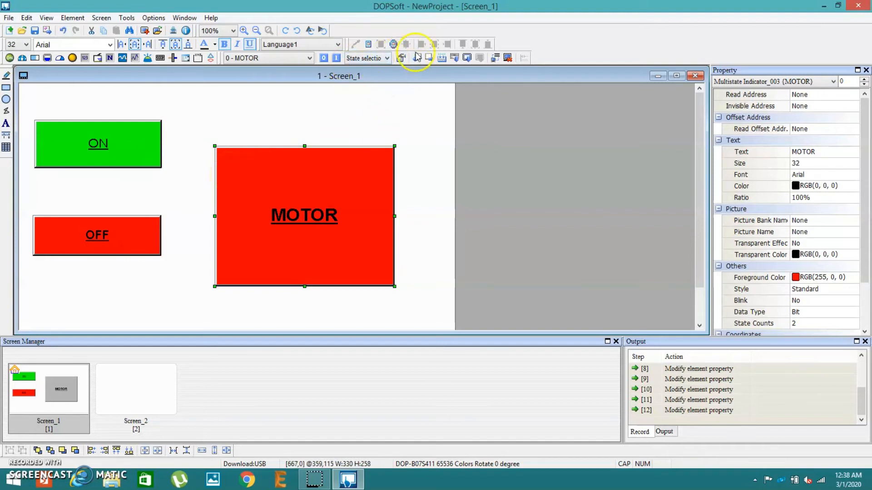
- Try to compile the project and run it in the simulator
left_click(508, 58)
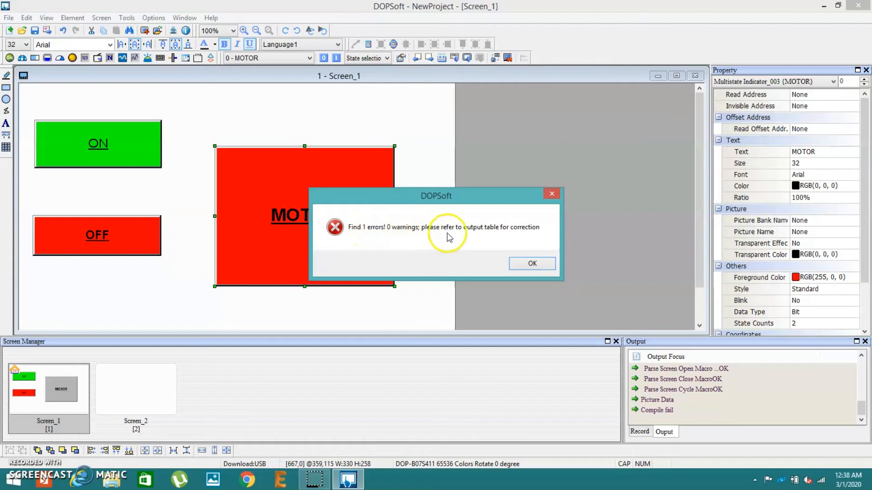
left_click(530, 264)
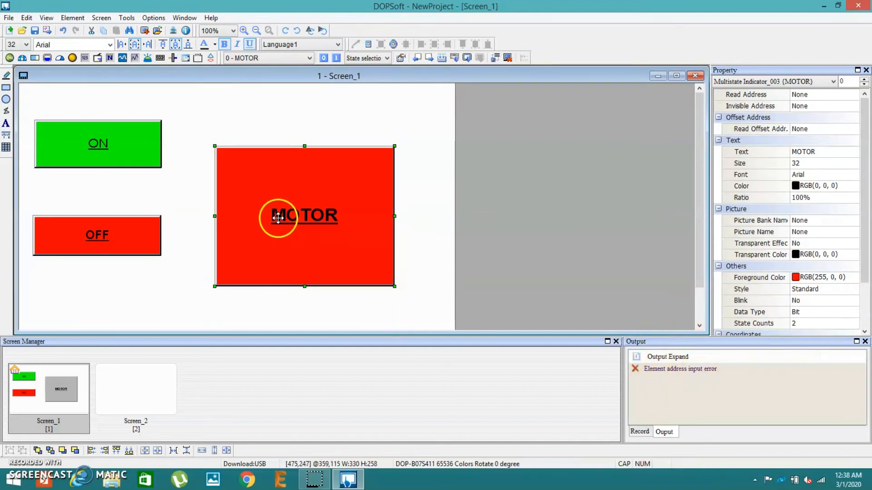
- Set the MOTOR indicator's read address to device bit X0 on Link2 and apply the properties
double_click(278, 218)
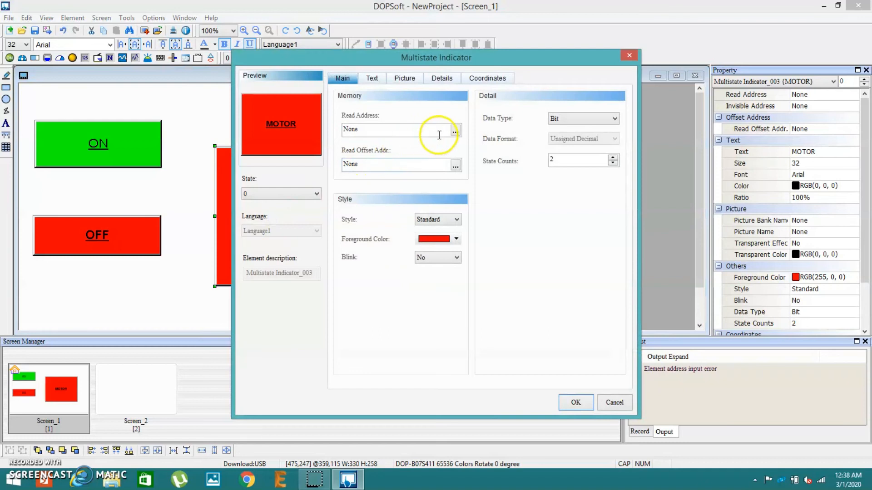
left_click(455, 132)
left_click(470, 191)
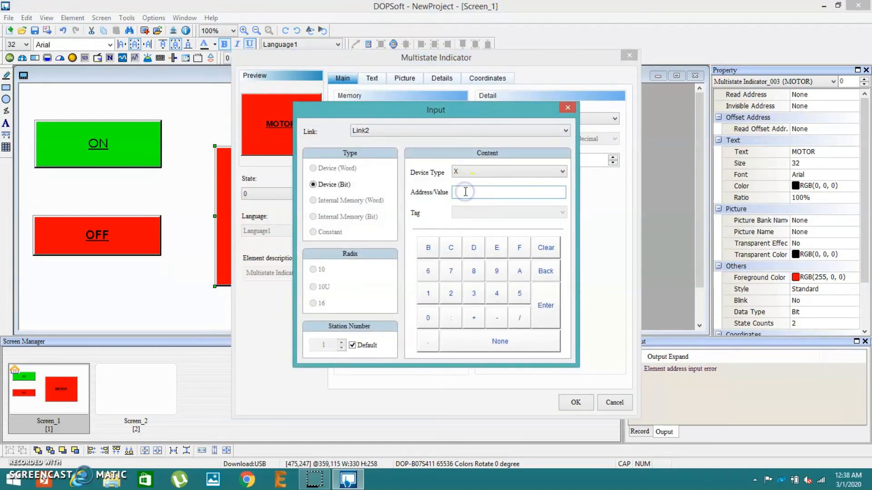
left_click(428, 320)
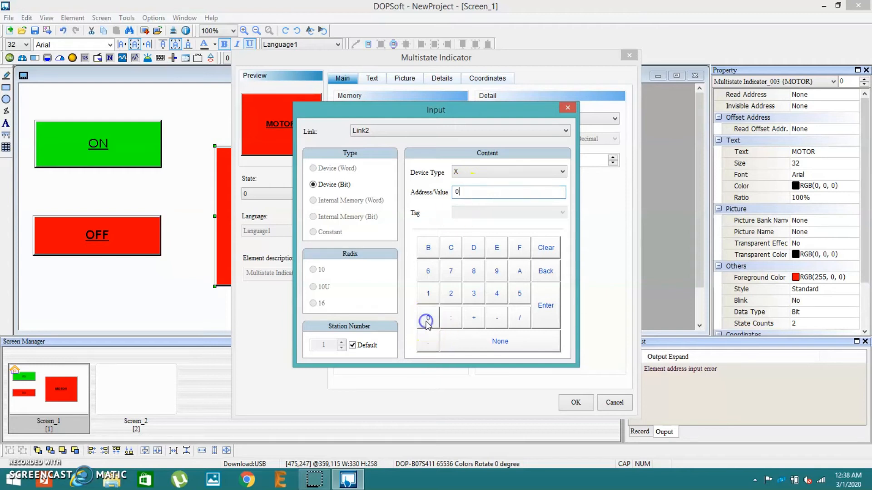
left_click(546, 309)
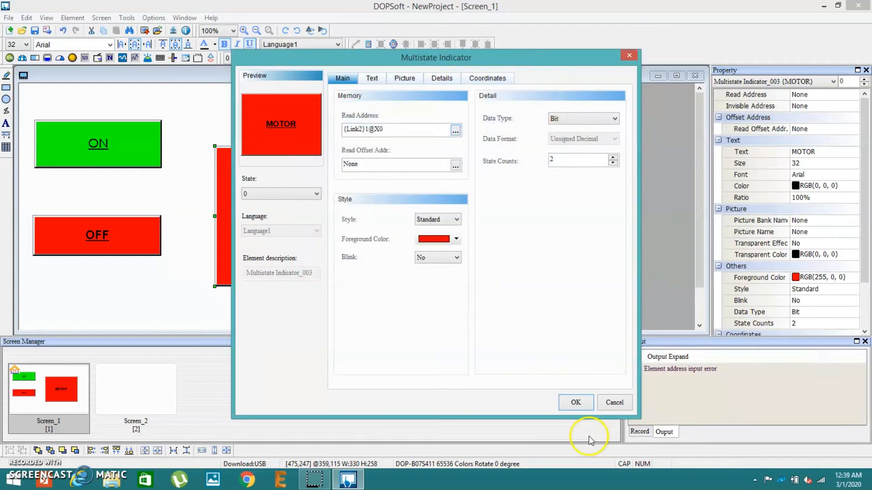
left_click(575, 402)
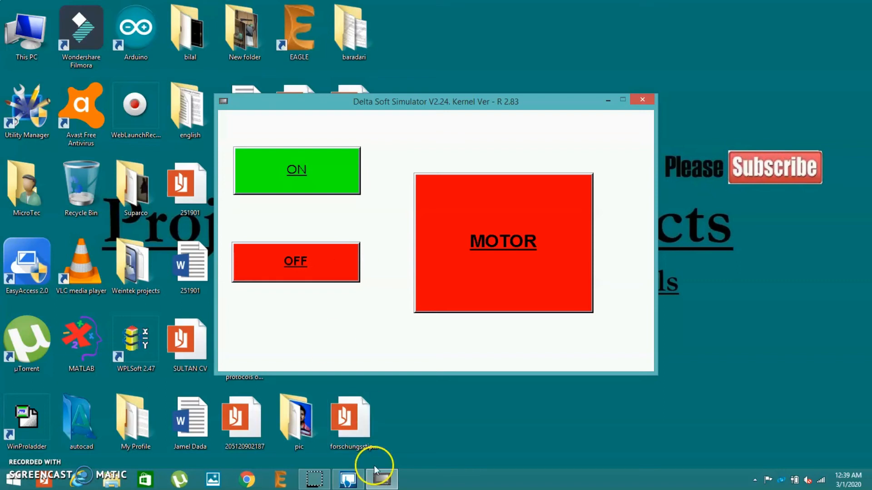
- Minimize the Delta simulator window and switch back to the DOPSoft project
left_click(387, 483)
left_click(389, 485)
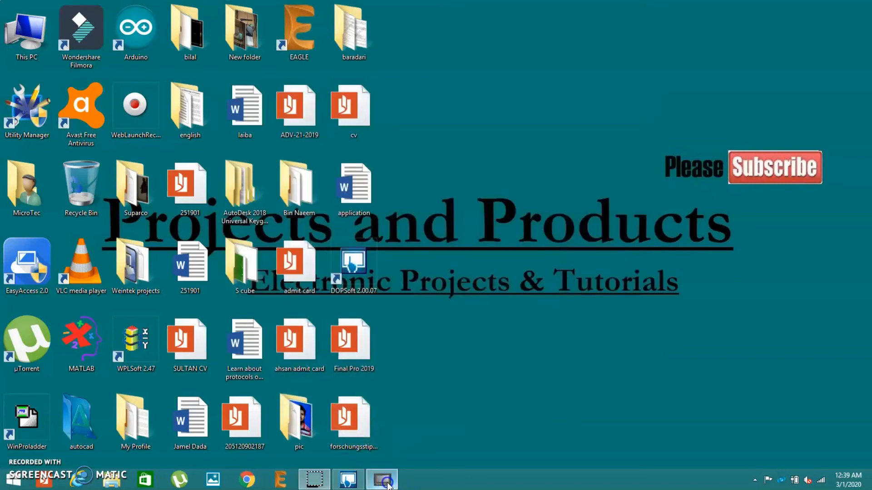
left_click(346, 482)
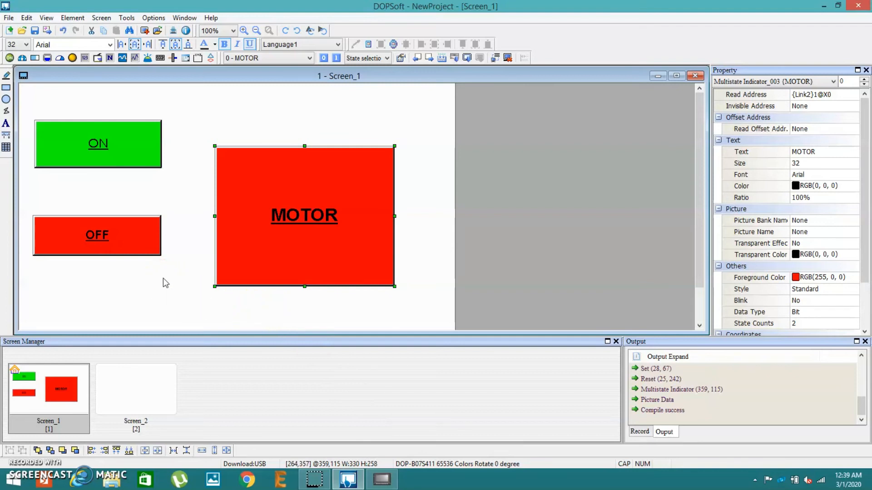
- Draw a Goto Screen button about 225 by 64 below the OFF button on Screen_1
left_click(10, 59)
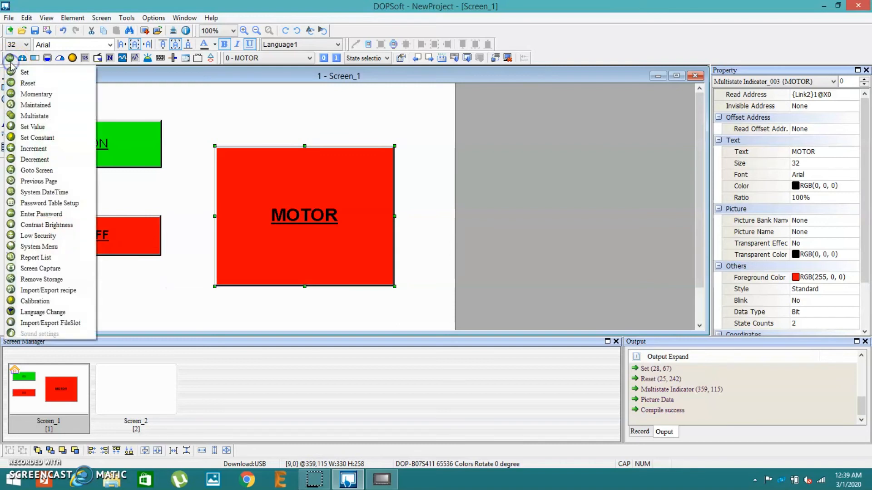
left_click(28, 171)
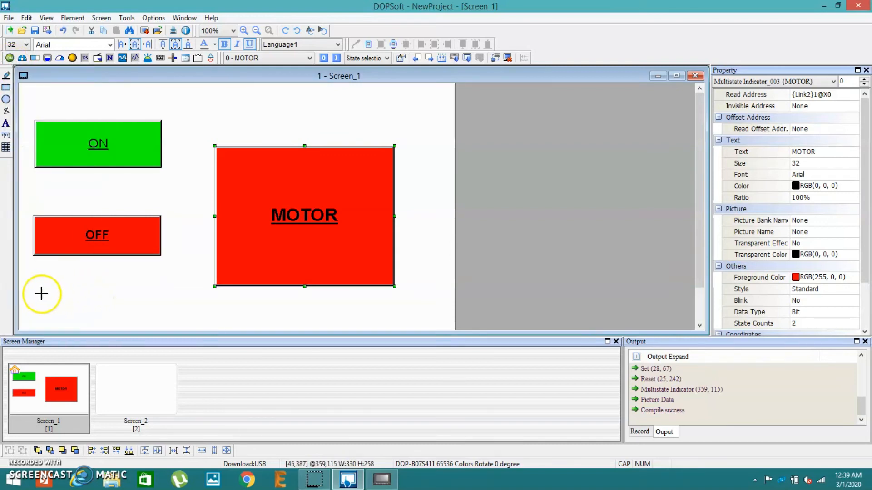
left_click_drag(39, 286, 162, 320)
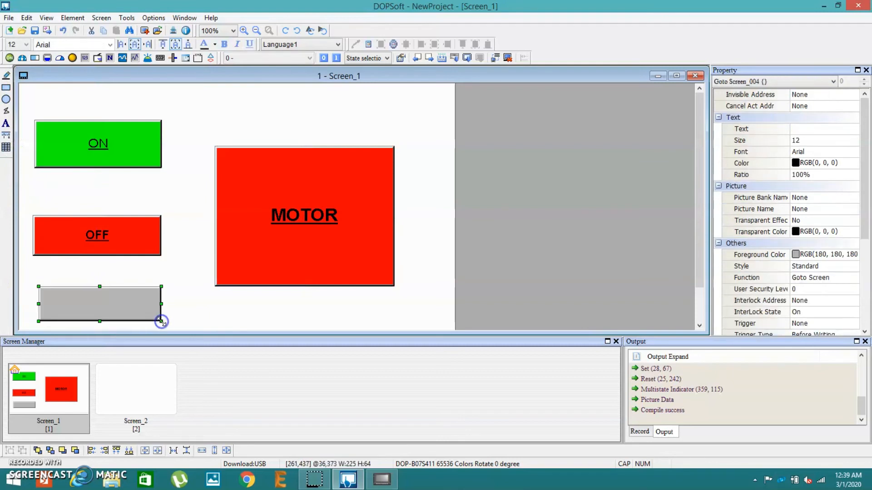
- Open the Goto Screen button's properties and set its target to Screen_2
double_click(115, 309)
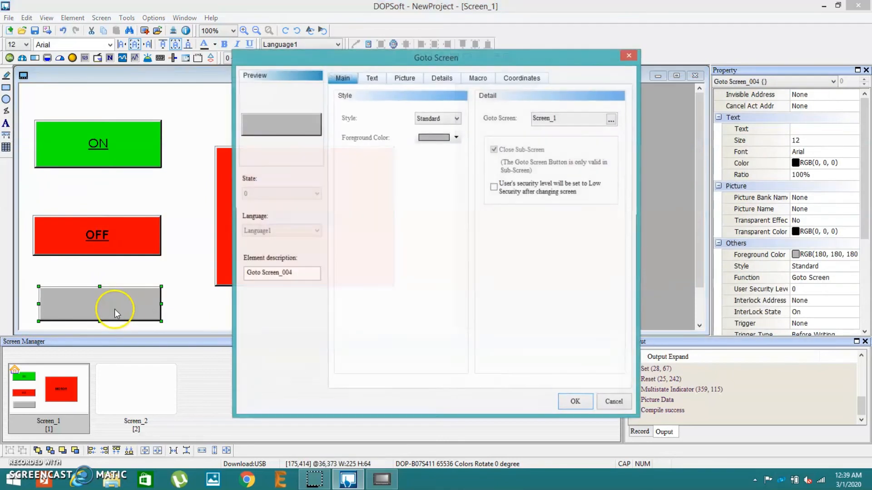
left_click(611, 119)
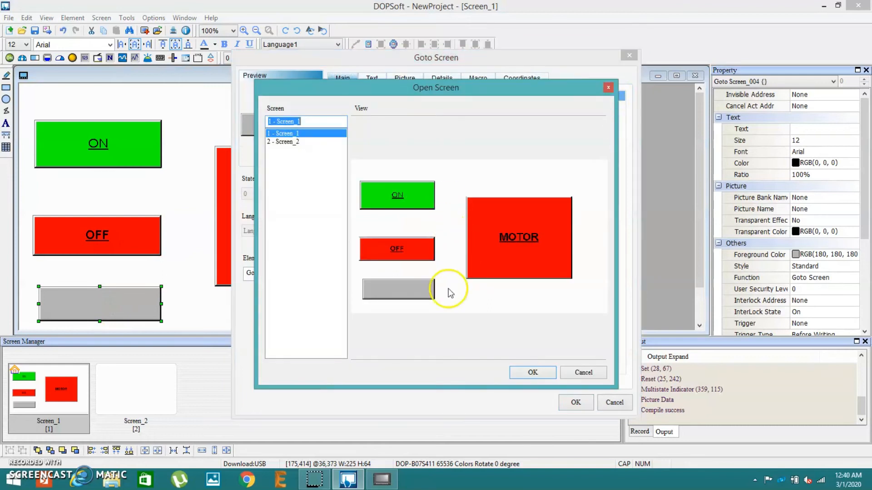
left_click(290, 142)
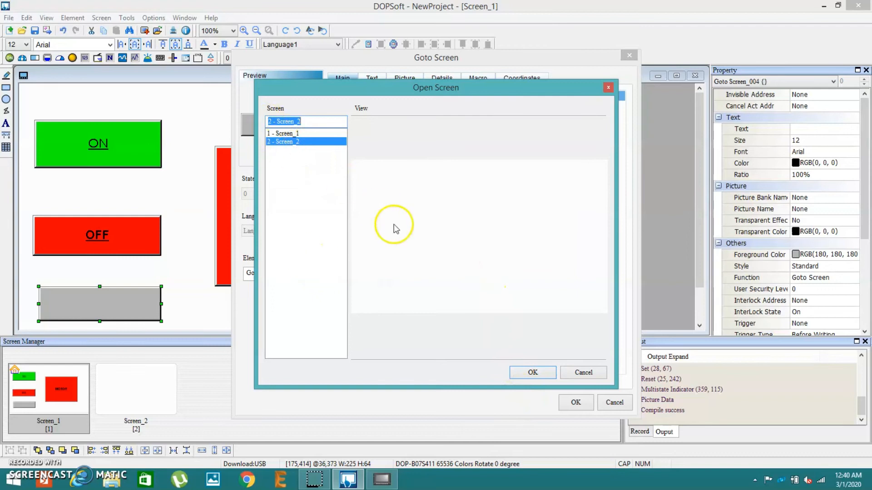
left_click(532, 374)
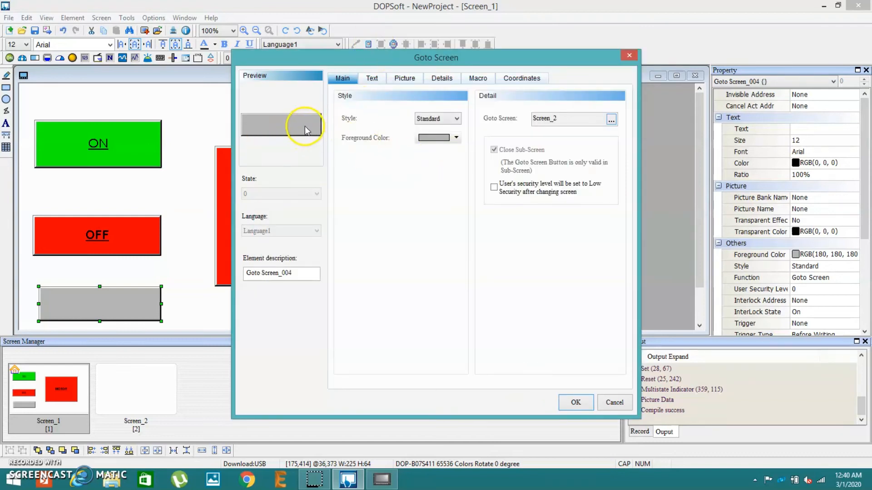
- Label the Goto Screen button SETTING and apply its properties
left_click(372, 78)
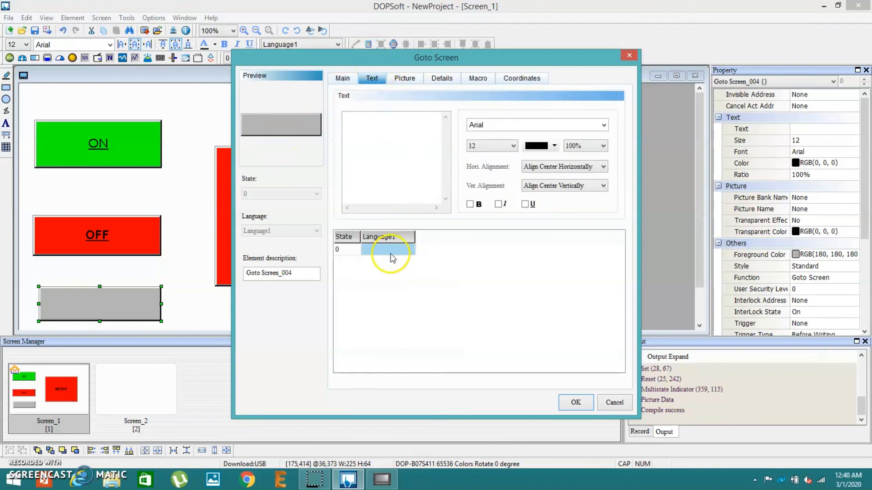
left_click(385, 147)
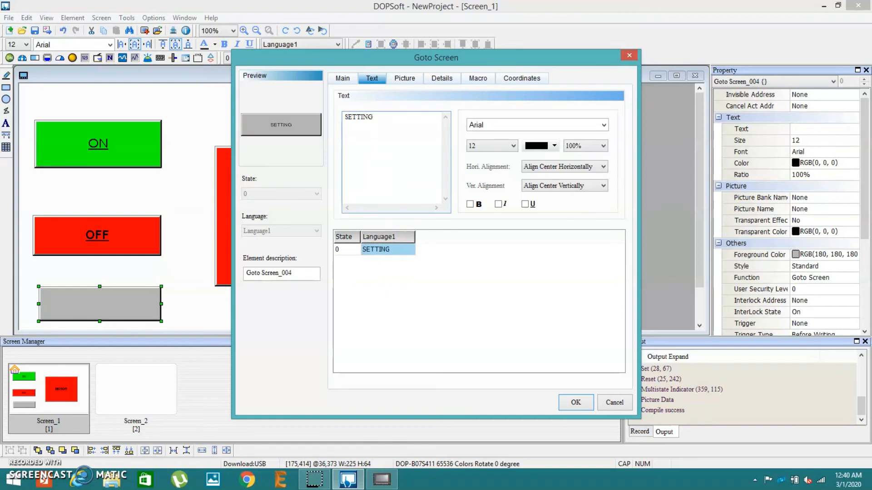
left_click(576, 403)
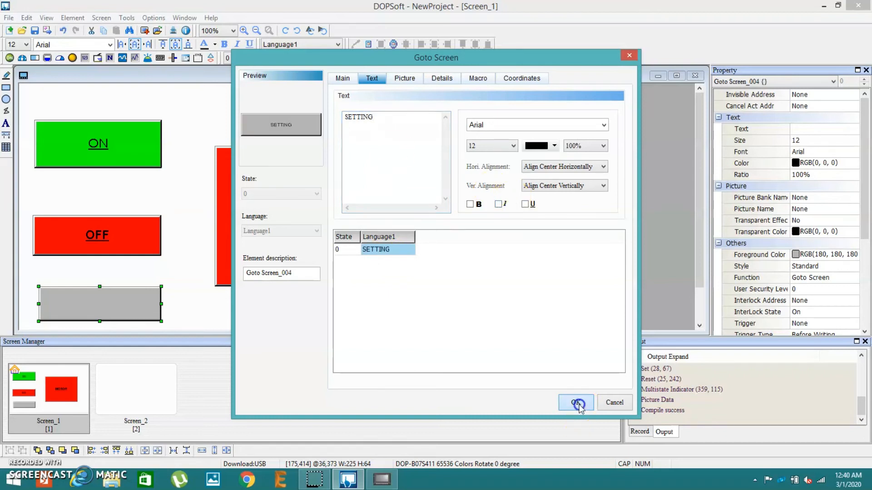
- Format the SETTING button's text as bold and underlined at size 18, and apply the properties
double_click(97, 304)
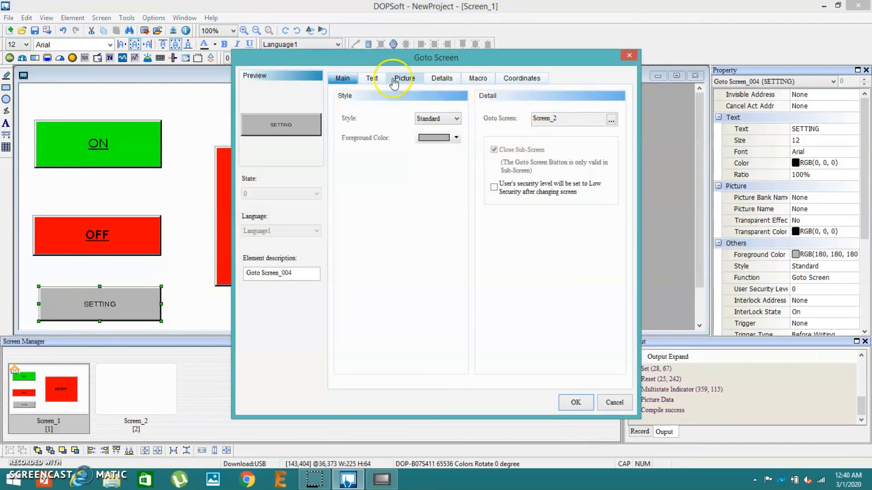
left_click(373, 80)
left_click(470, 203)
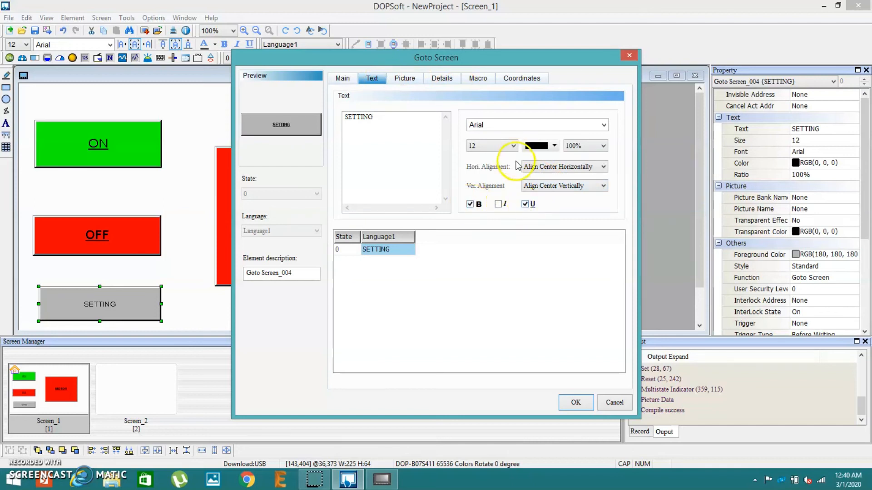
left_click(512, 145)
left_click(495, 200)
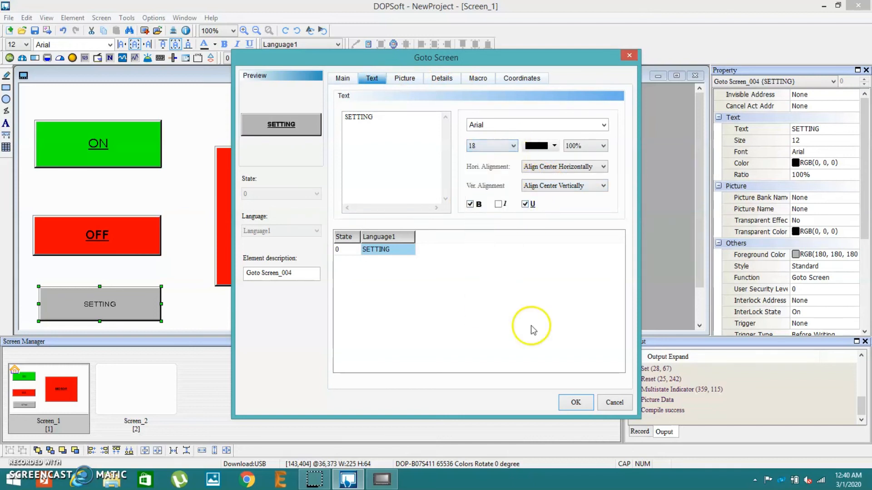
left_click(571, 404)
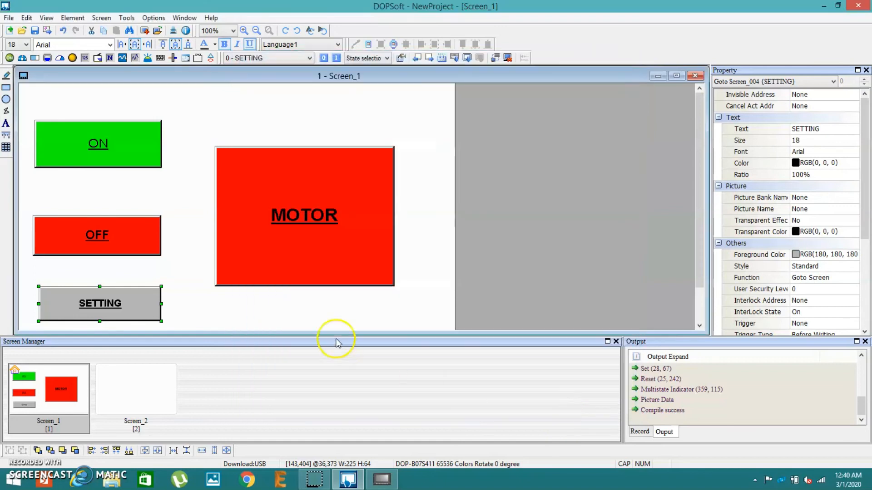
- Open Screen_2 and draw a Pie(1) meter about 445 by 208 on it
double_click(147, 399)
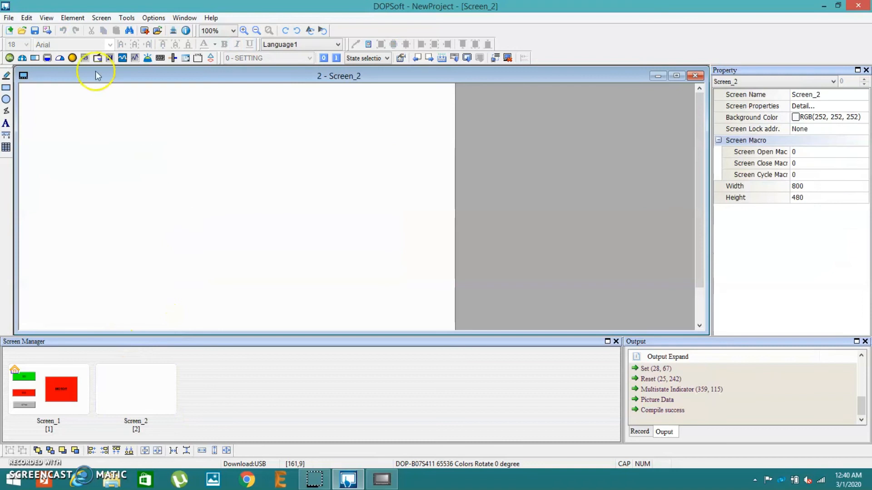
left_click(60, 58)
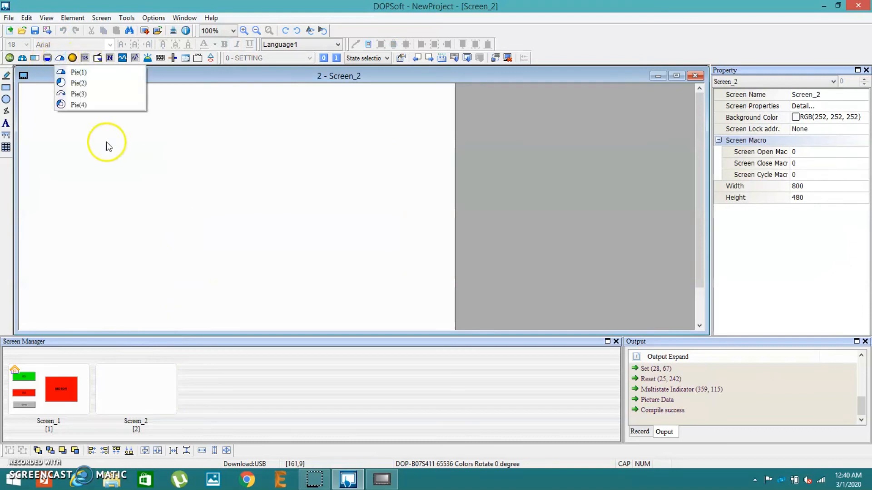
left_click(76, 72)
left_click_drag(98, 127, 341, 241)
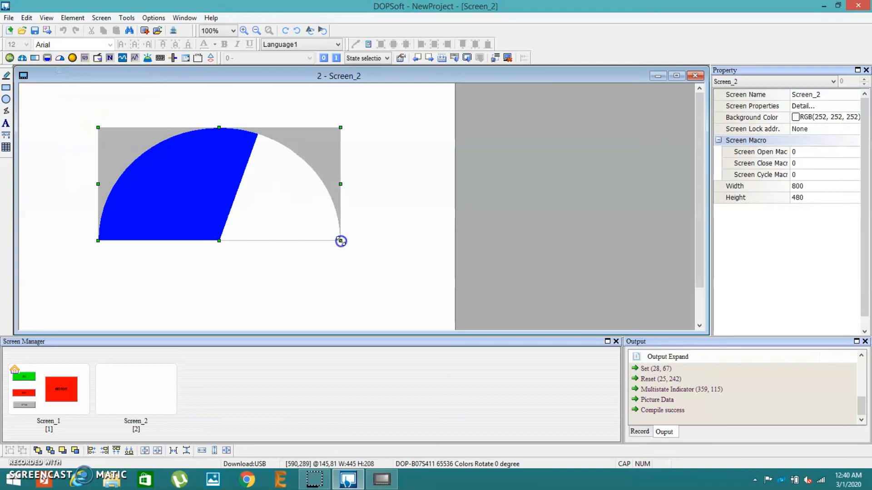
left_click(164, 290)
- Try to start a new simulation, close the Delta simulator still running, and maximize the DOPSoft project window
left_click(509, 59)
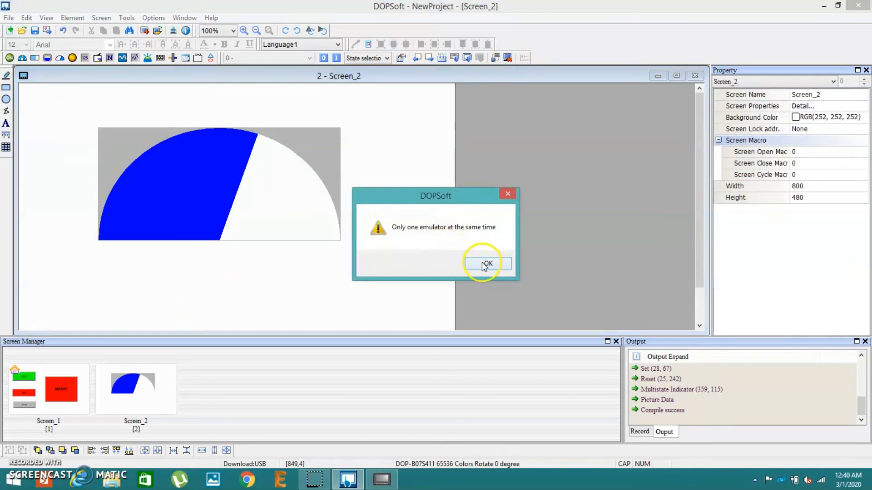
left_click(485, 266)
left_click(383, 481)
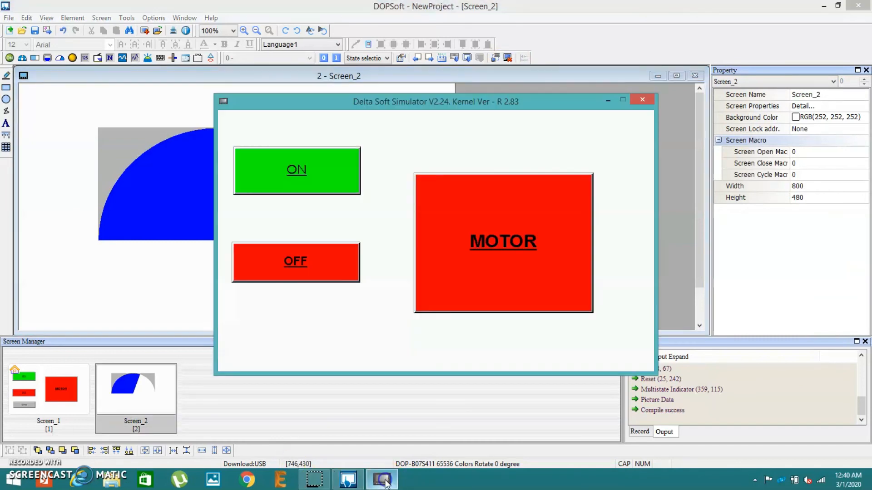
left_click(642, 99)
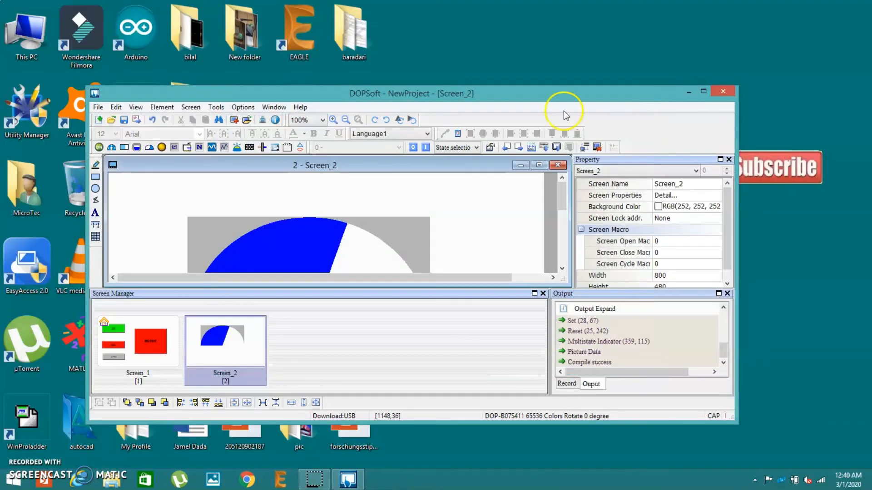
left_click(703, 91)
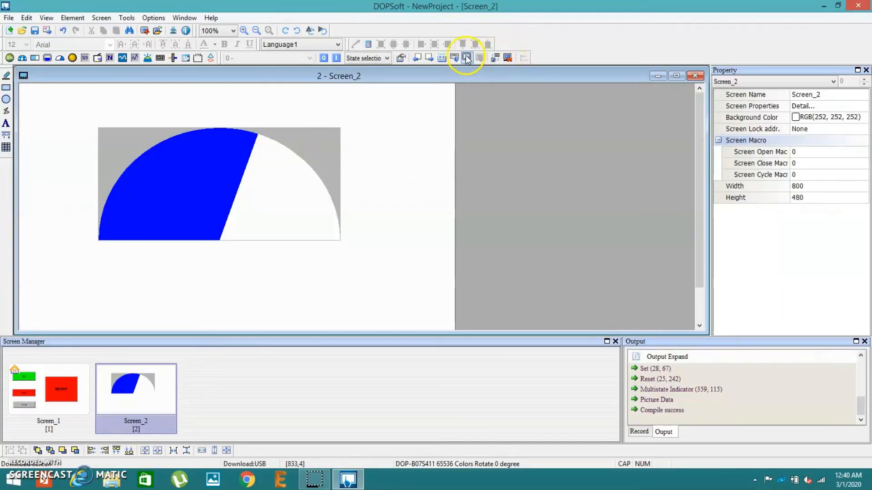
- Try to simulate the project from Screen_2 and again from Screen_1, and check the SETTING button's main properties without changing them
left_click(507, 58)
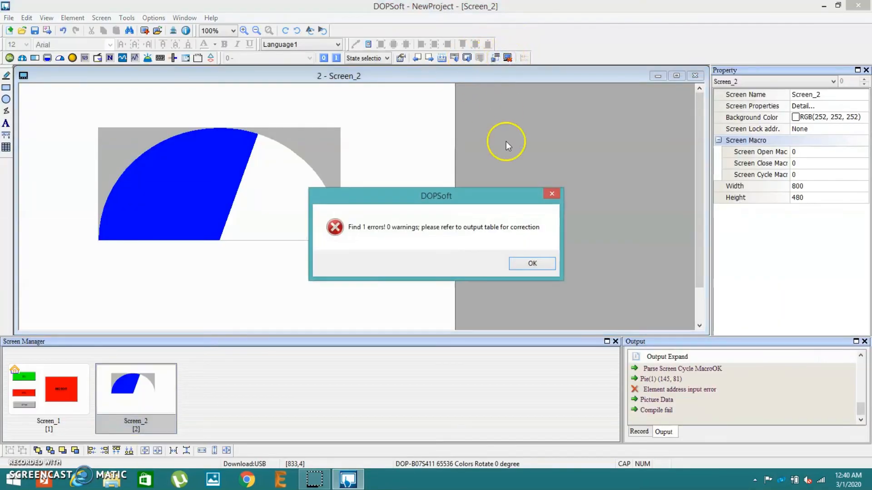
left_click(552, 194)
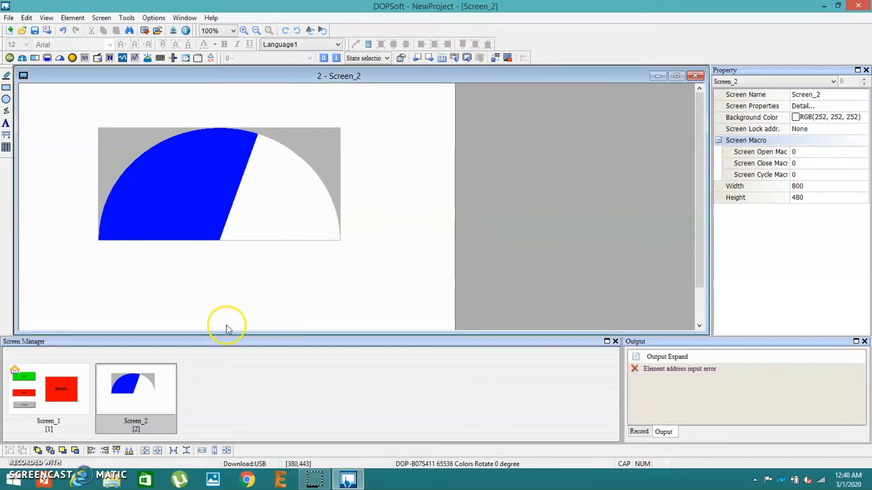
double_click(55, 383)
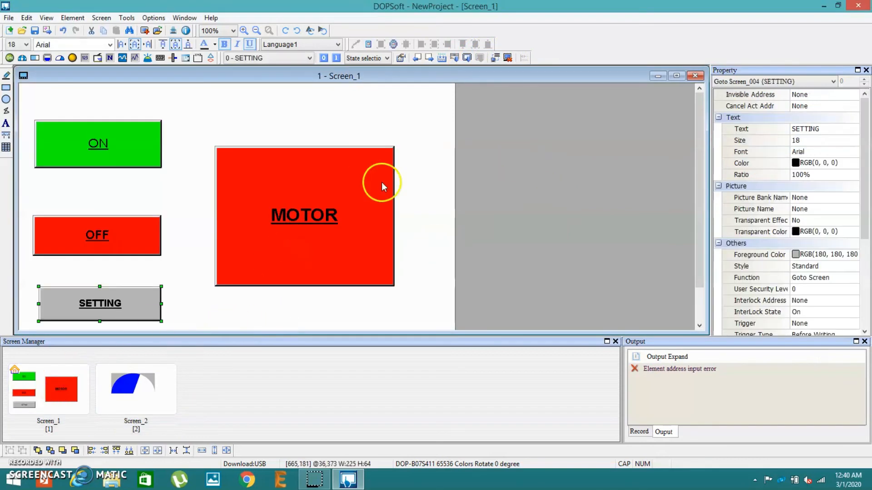
left_click(495, 60)
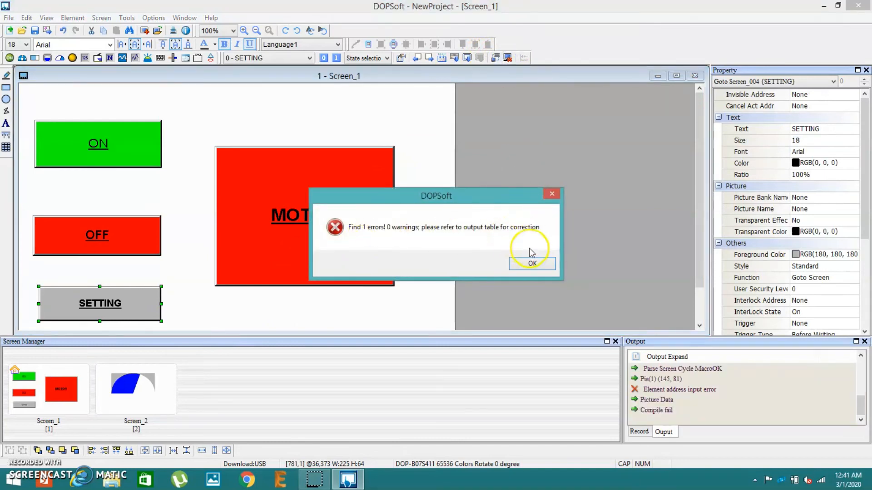
left_click(527, 263)
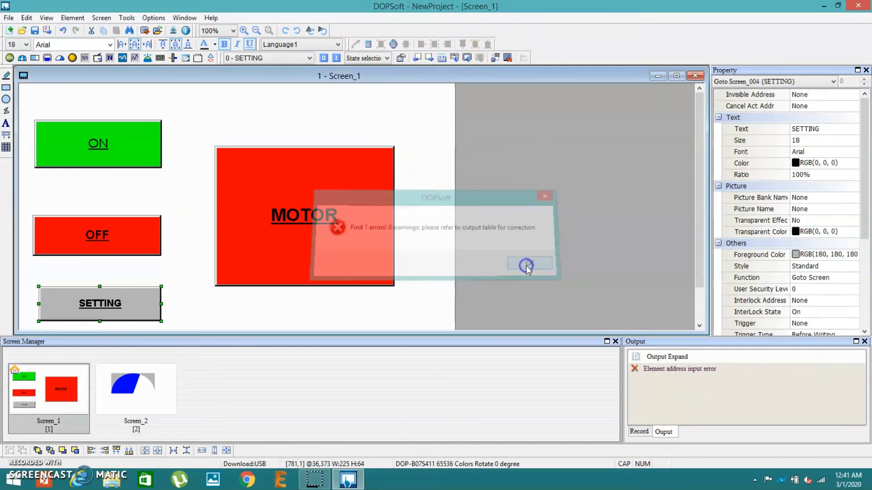
double_click(120, 312)
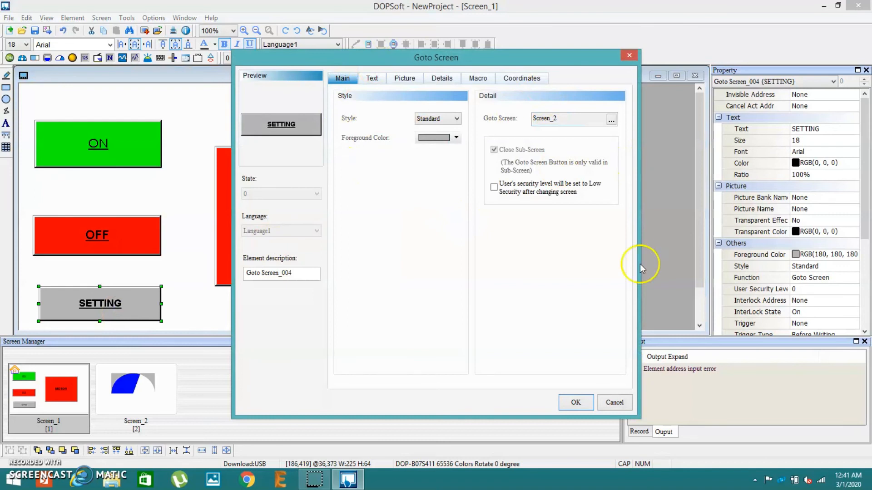
left_click(617, 401)
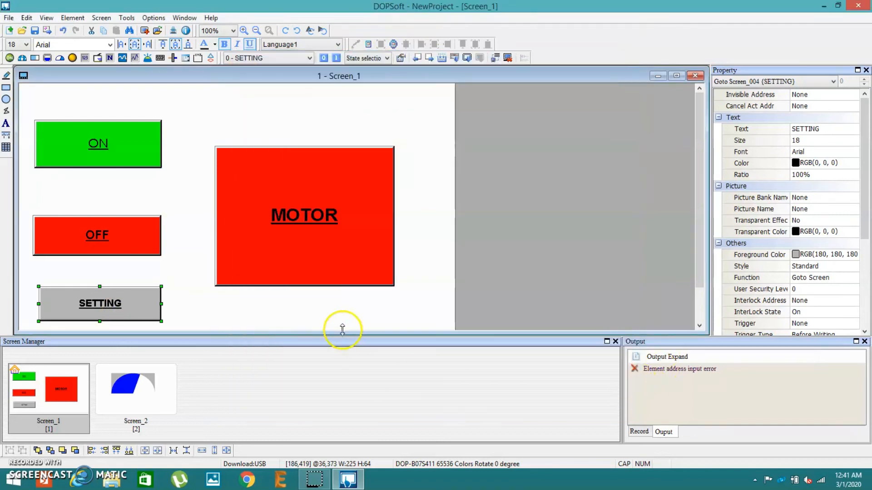
- Return to Screen_2 and delete the pie meter
double_click(131, 413)
left_click(184, 192)
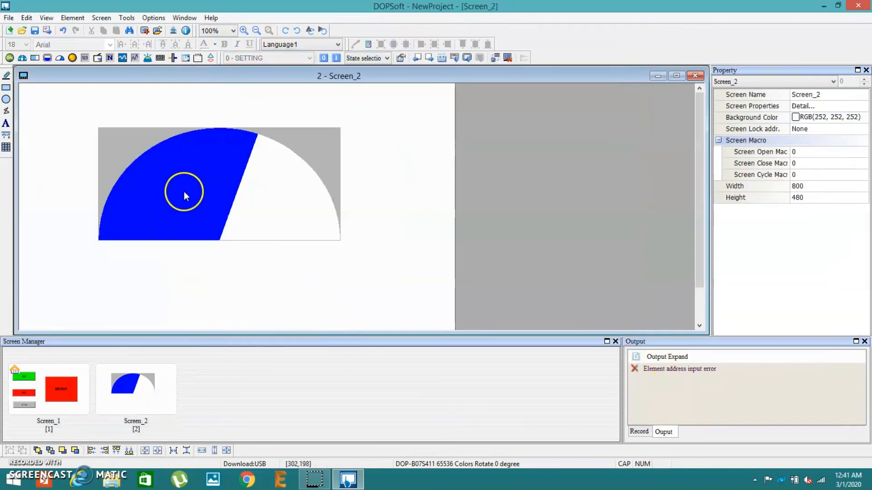
key("Delete")
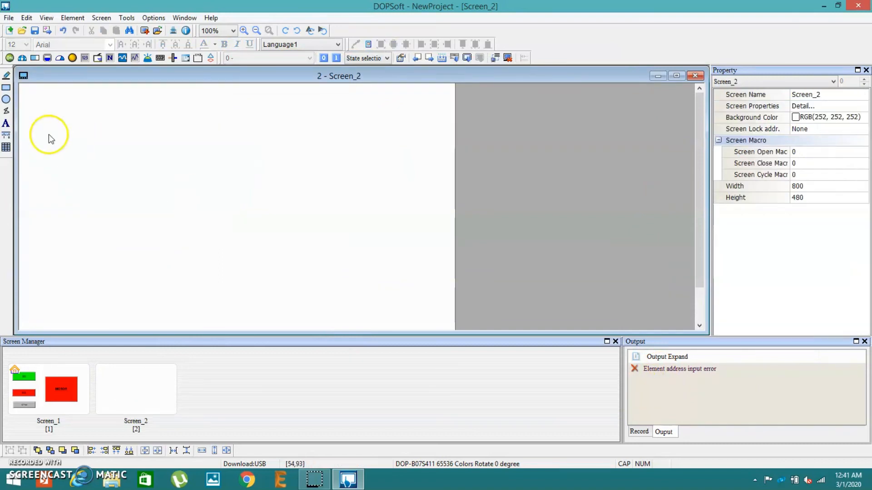
- Draw a Set button about 368 by 149 on Screen_2 and view its properties without changing them
left_click(9, 58)
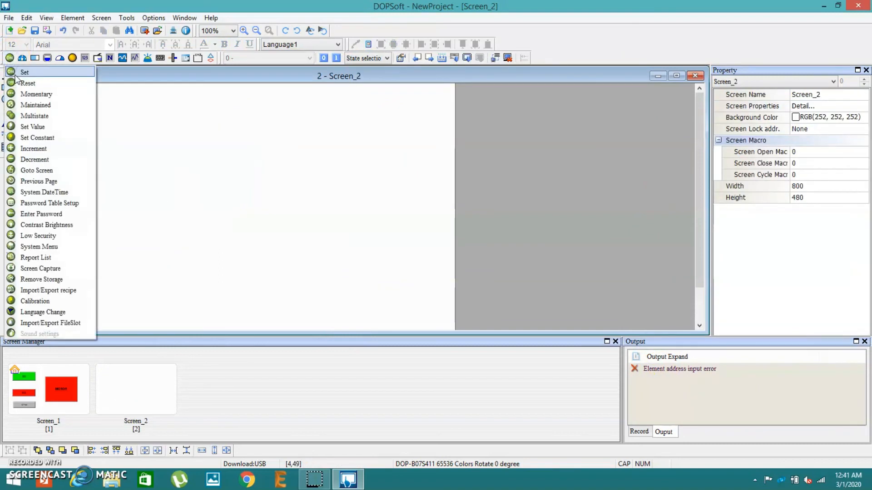
left_click(18, 73)
left_click_drag(130, 137, 331, 218)
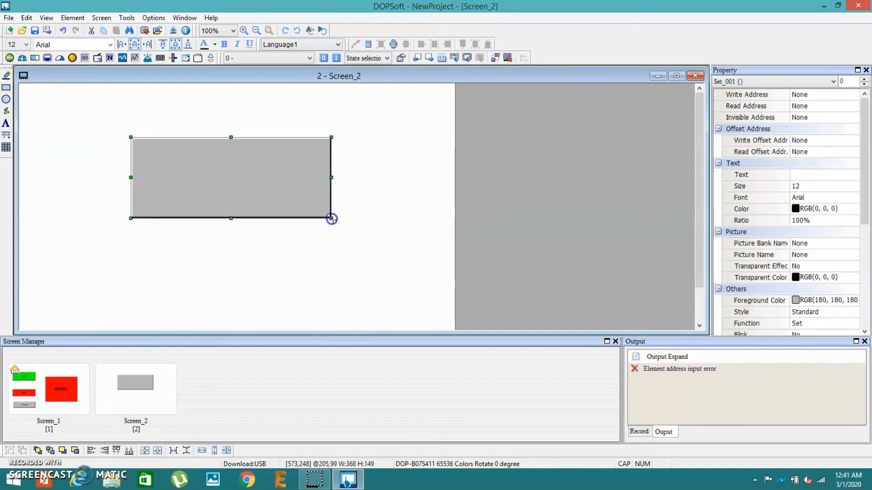
double_click(252, 185)
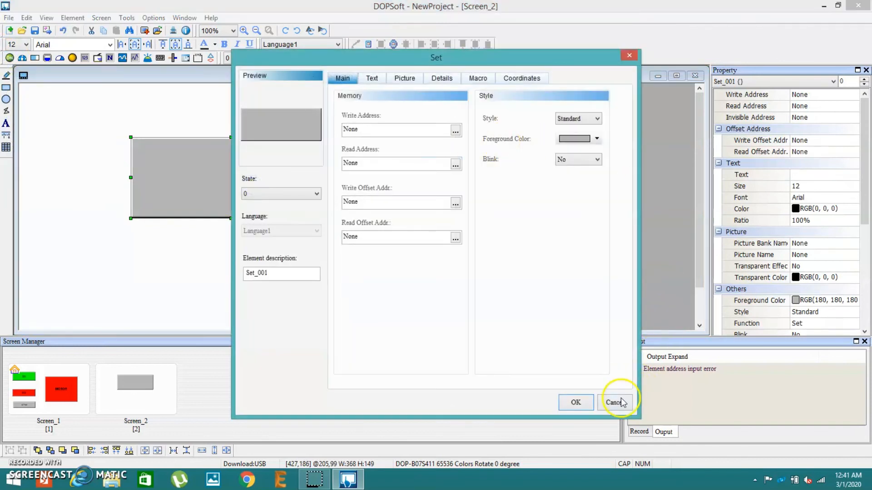
left_click(613, 403)
- Try to simulate the project with the unaddressed Set button, and delete that button from Screen_2
left_click(509, 56)
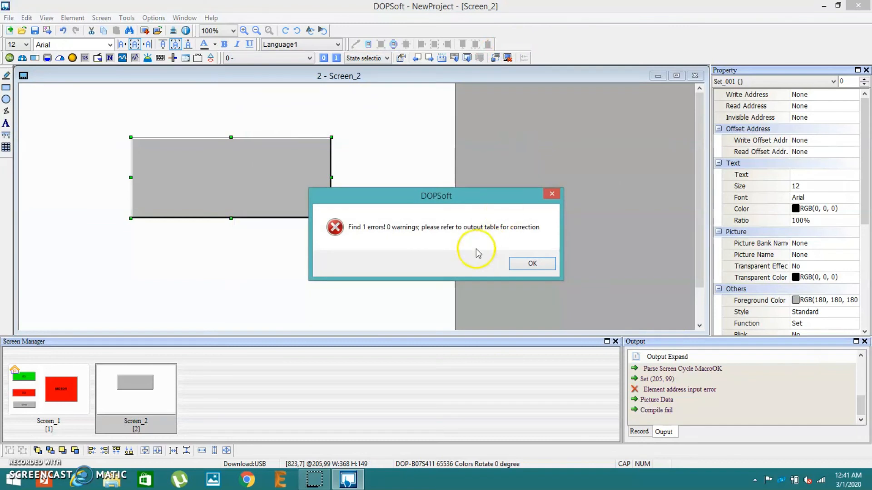
left_click(532, 268)
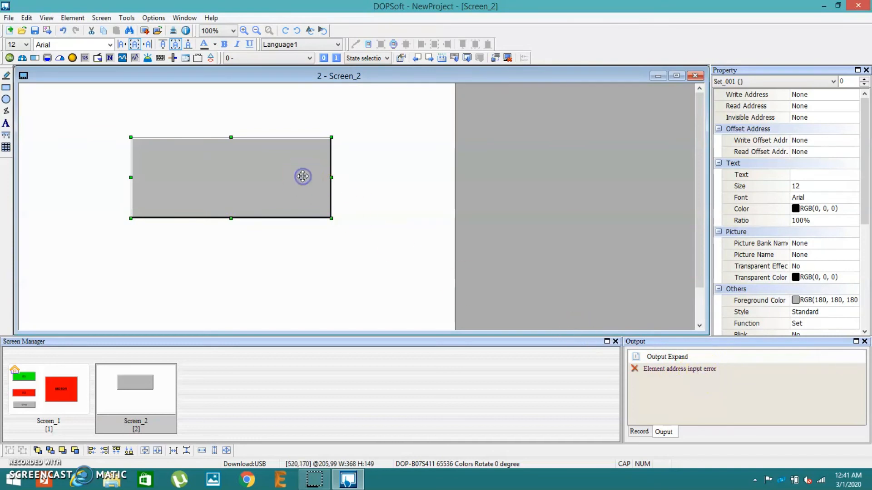
key("Delete")
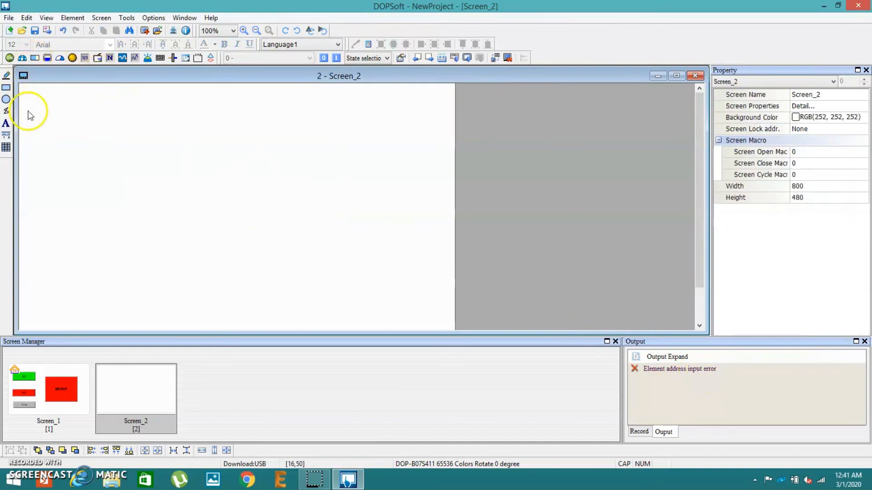
- Draw a rectangle about 345 by 128 on the empty Screen_2
left_click(7, 88)
left_click_drag(138, 138, 325, 207)
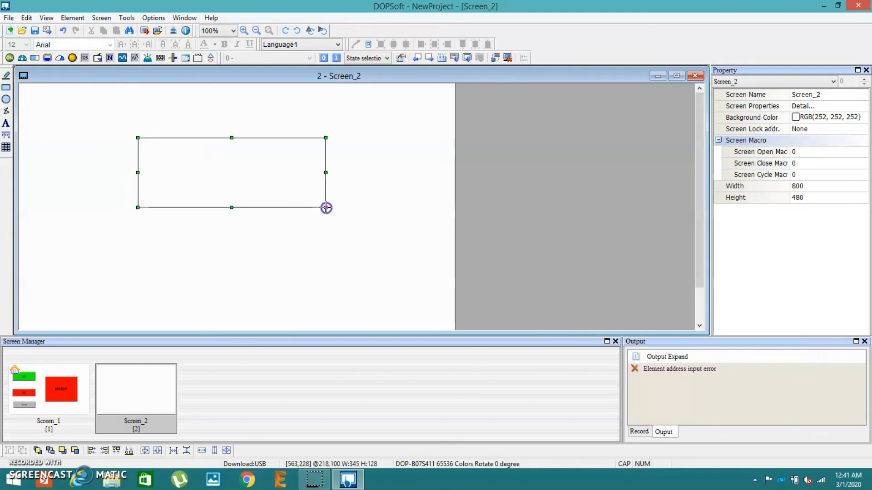
left_click(248, 283)
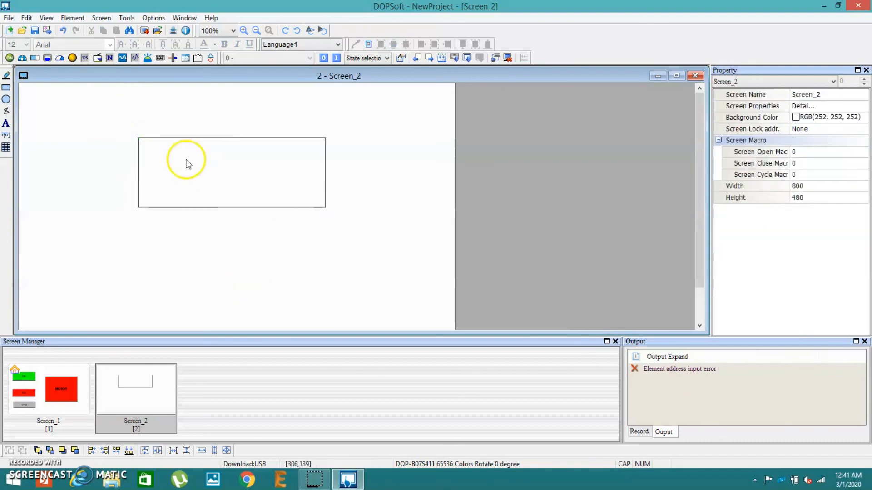
- View the rectangle's style properties without changing them, and delete the rectangle from Screen_2
double_click(150, 157)
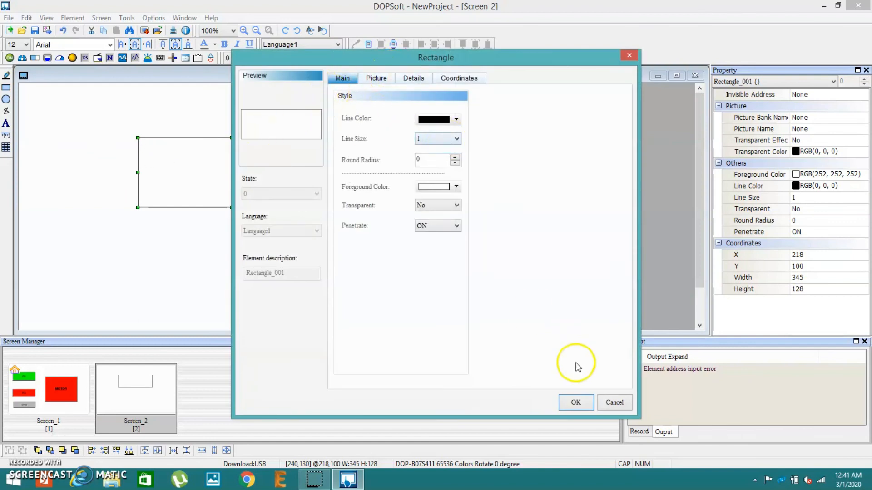
left_click(614, 402)
key("Delete")
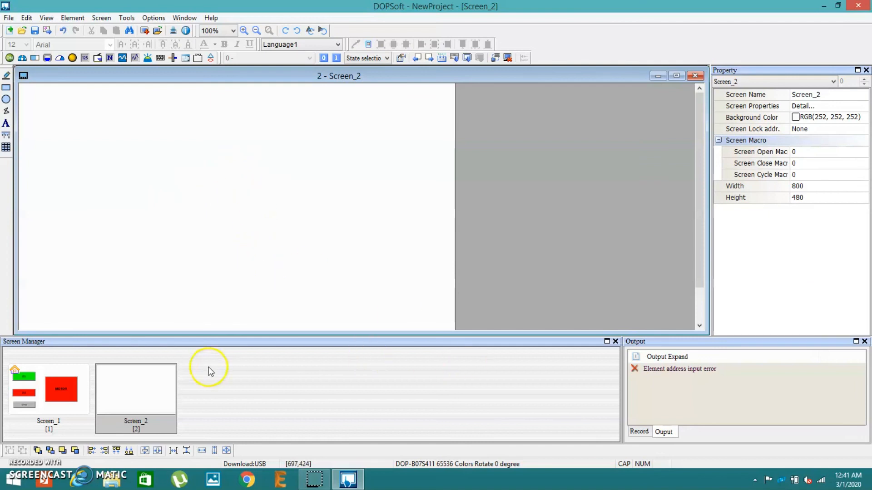
- Return to Screen_1 and start the simulation of the project
left_click(27, 421)
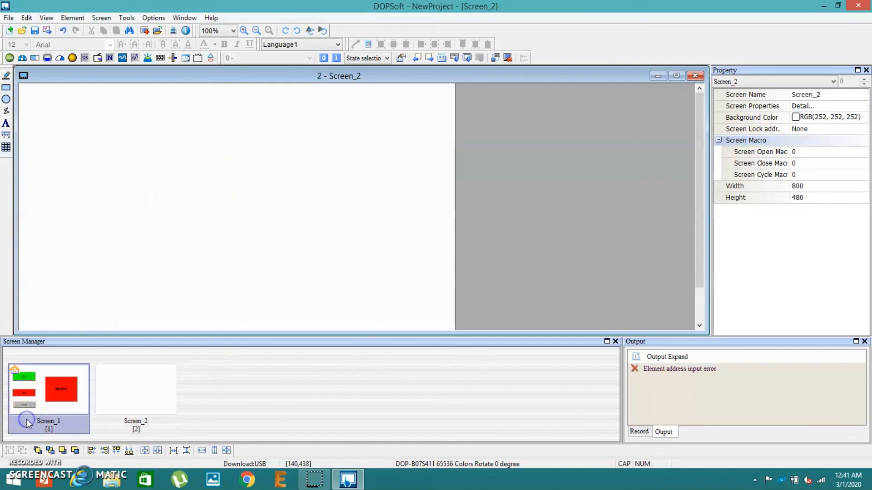
double_click(61, 372)
left_click(493, 58)
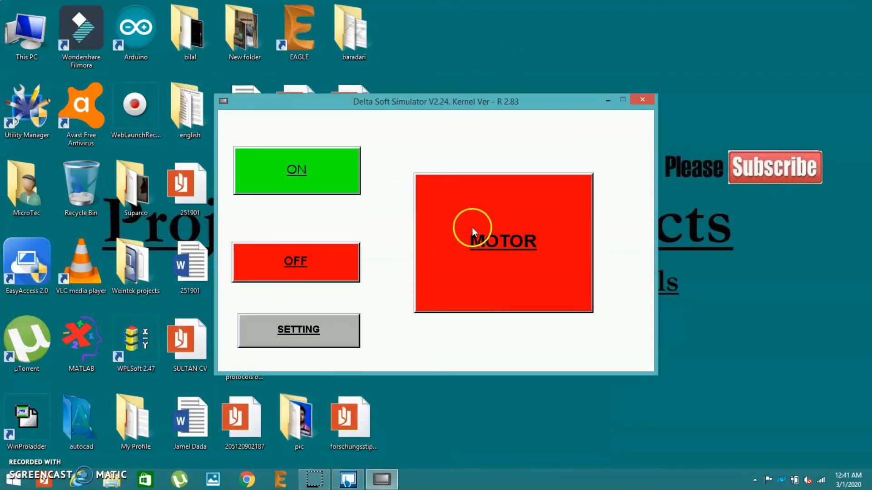
- Test the SETTING button in the running simulation and close the simulator
left_click(321, 326)
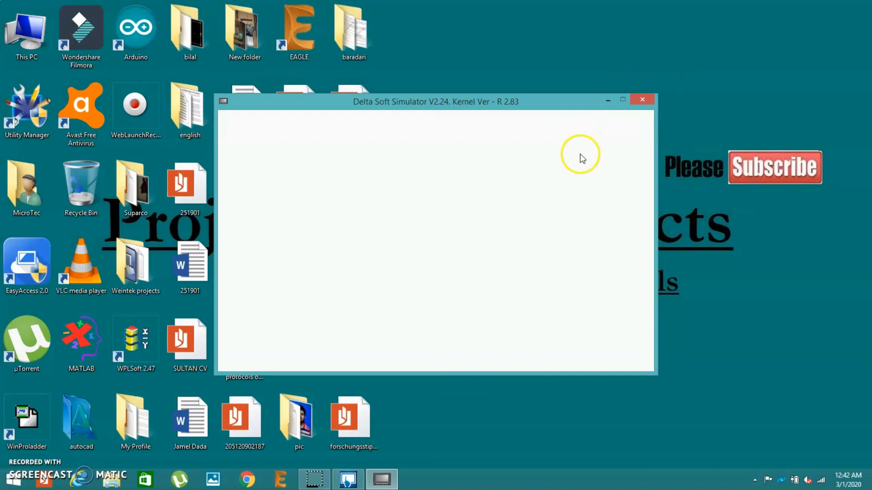
left_click(646, 100)
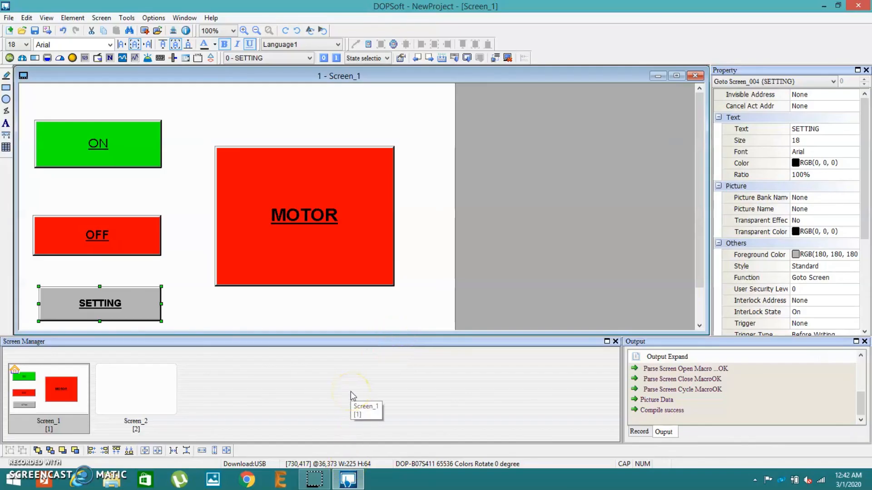
- Open Screen_2 and draw a Goto Screen button about 196 by 42 in its lower-left area
left_click(136, 396)
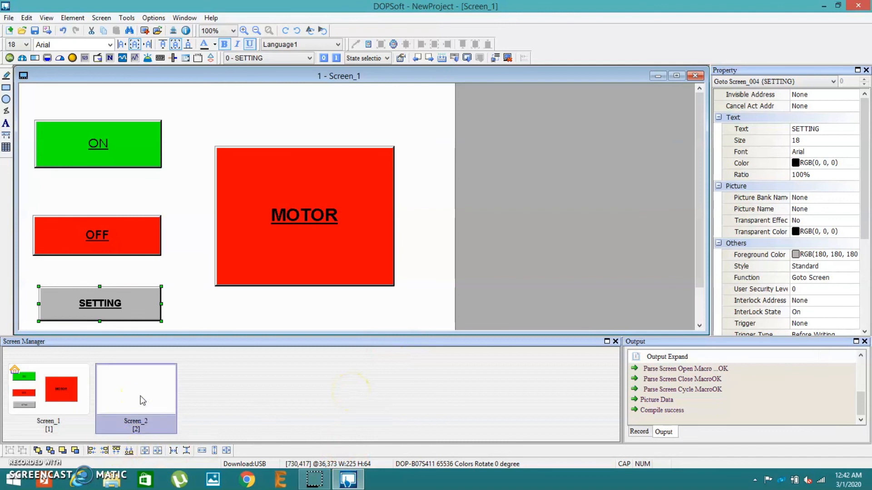
double_click(143, 401)
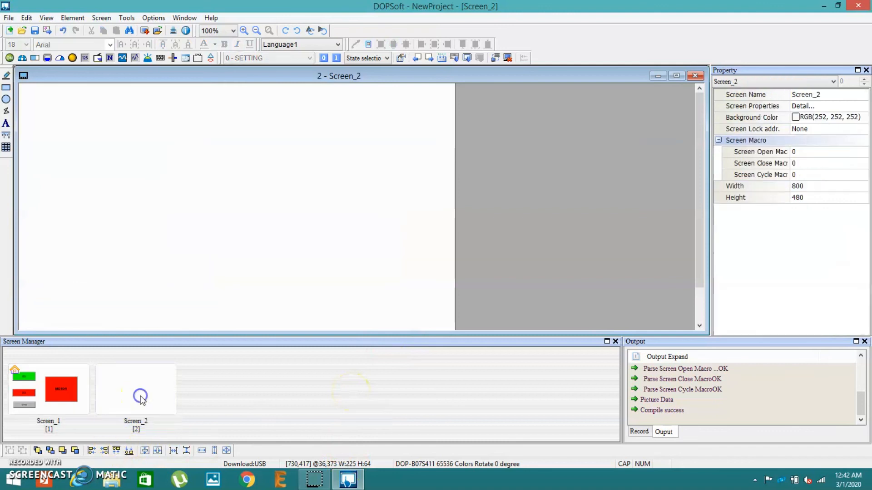
left_click(9, 58)
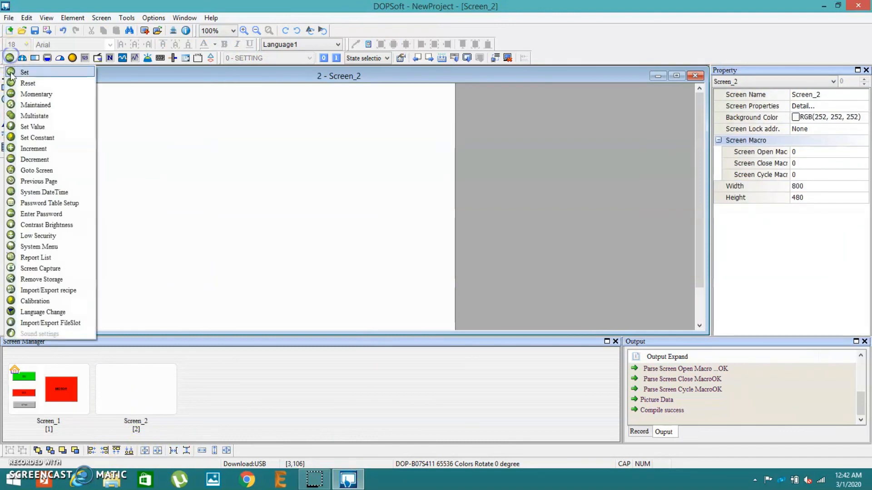
left_click(43, 170)
left_click_drag(71, 262, 177, 286)
- Choose Screen_1 as the target screen of the new Goto Screen button
double_click(133, 278)
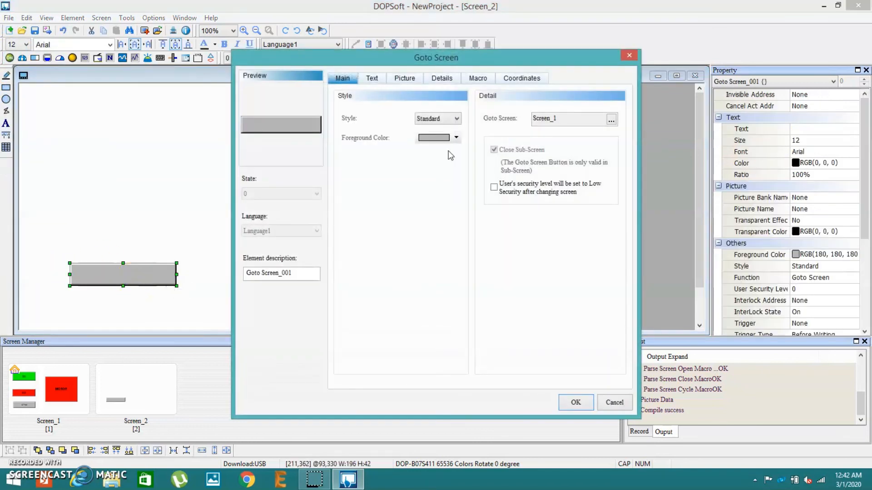
left_click(612, 120)
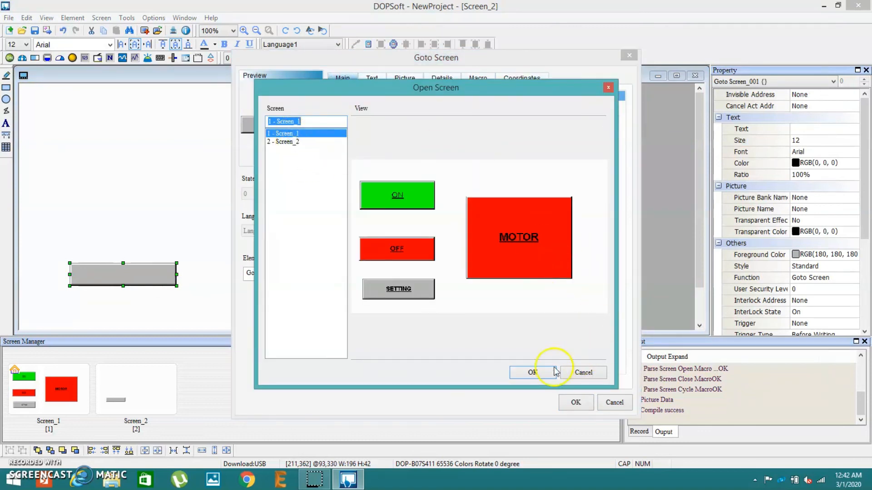
left_click(527, 373)
left_click(577, 403)
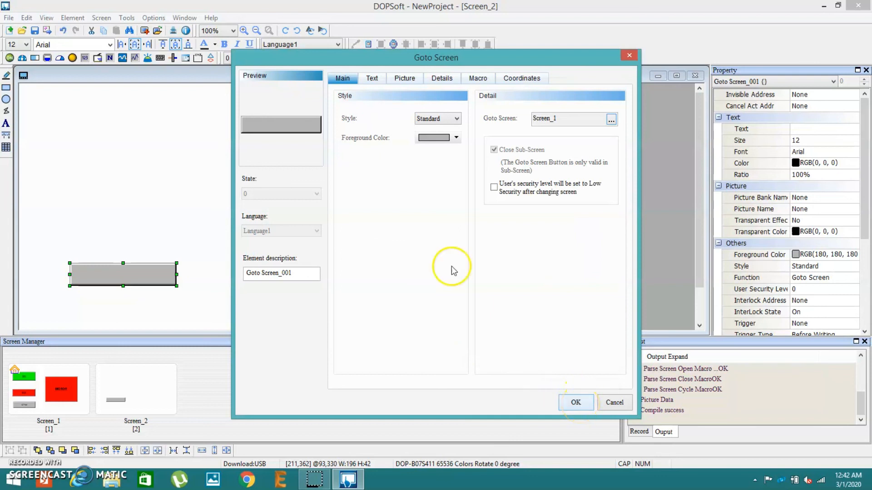
- Label the Goto Screen button HOME PAGE with font size 28 and apply its properties
left_click(372, 81)
left_click(383, 161)
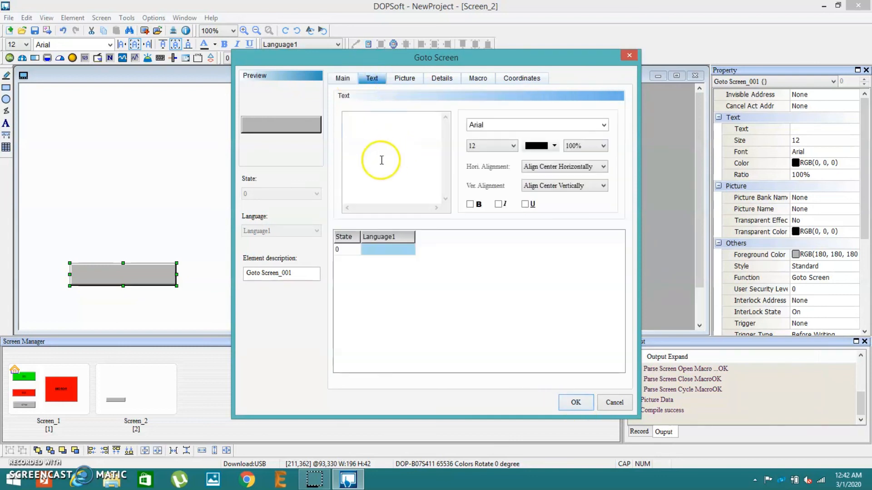
type("HOM")
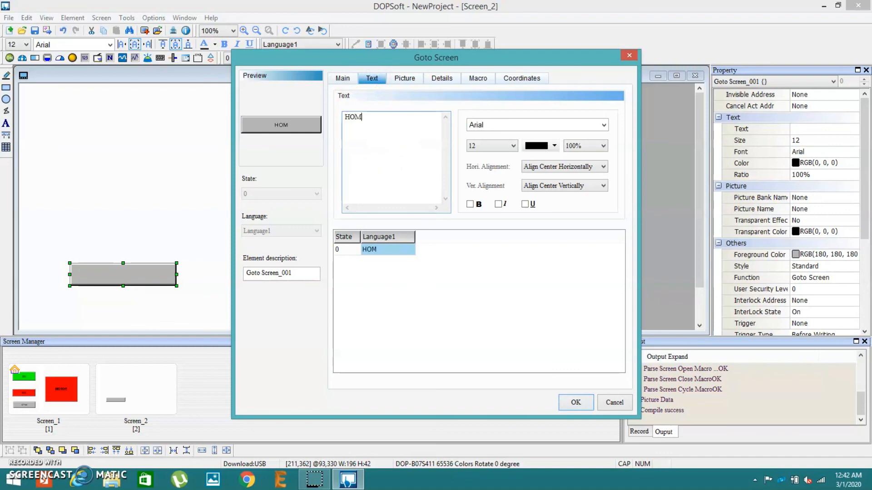
type("E PAGE")
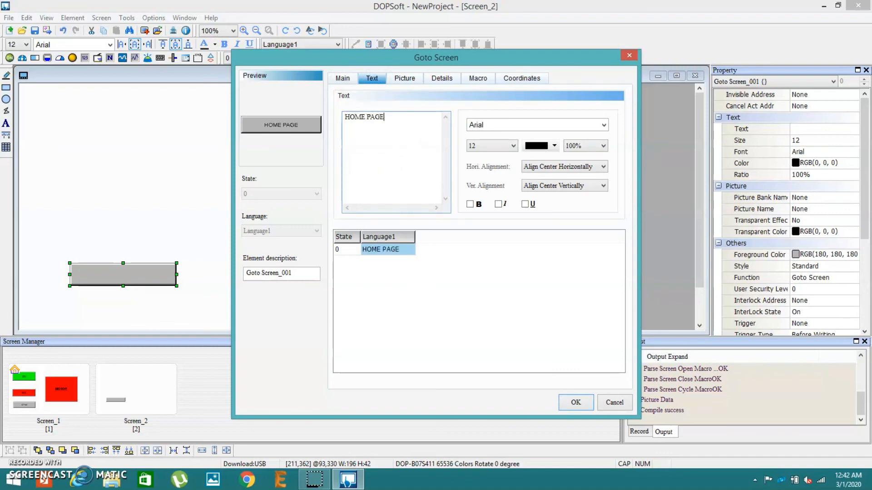
left_click(508, 147)
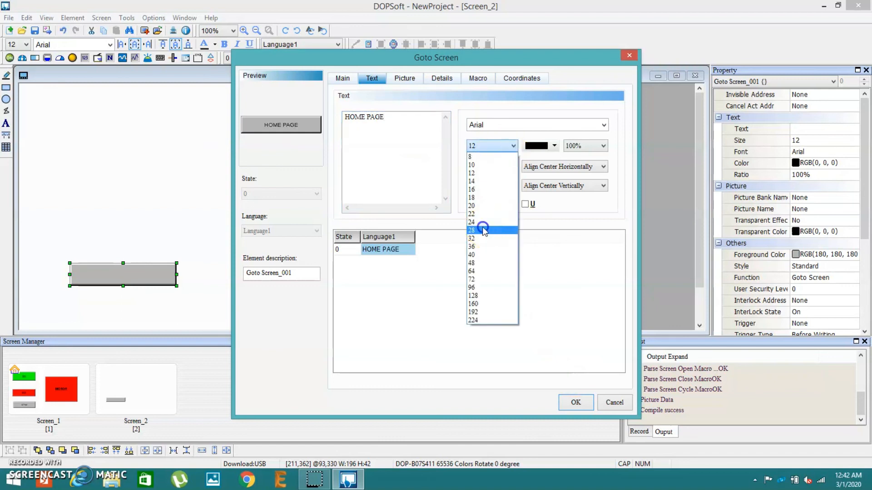
left_click(484, 231)
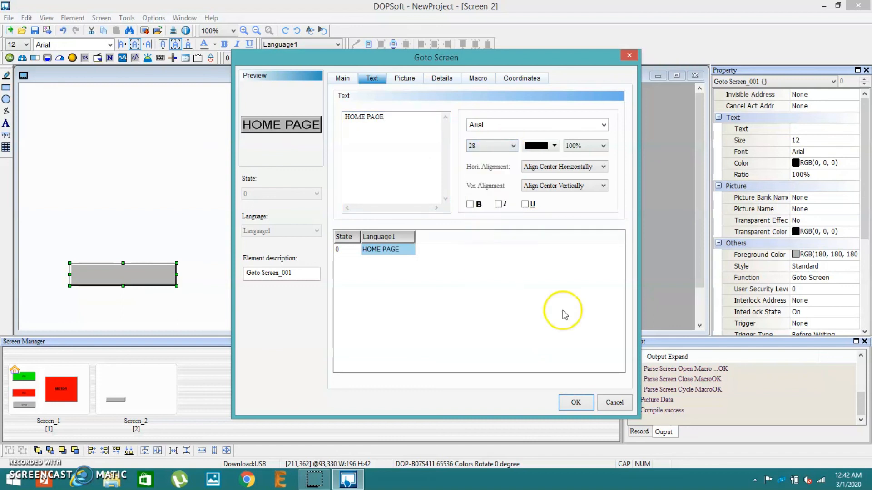
left_click(576, 404)
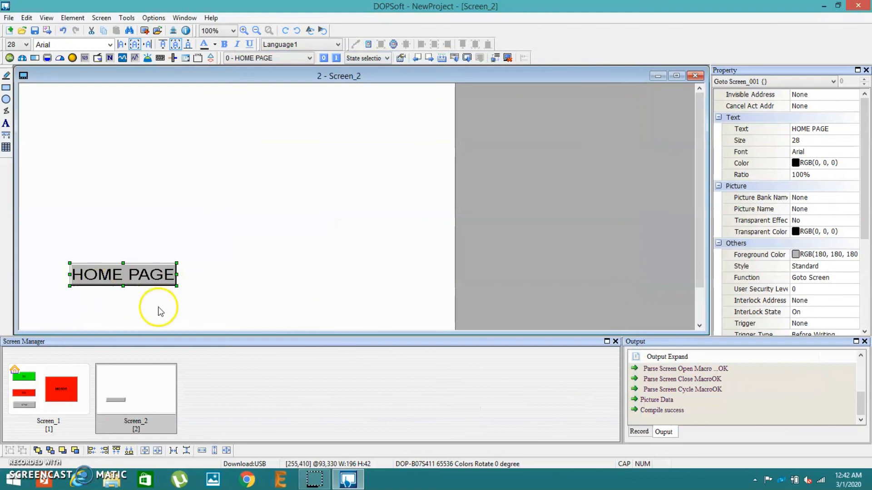